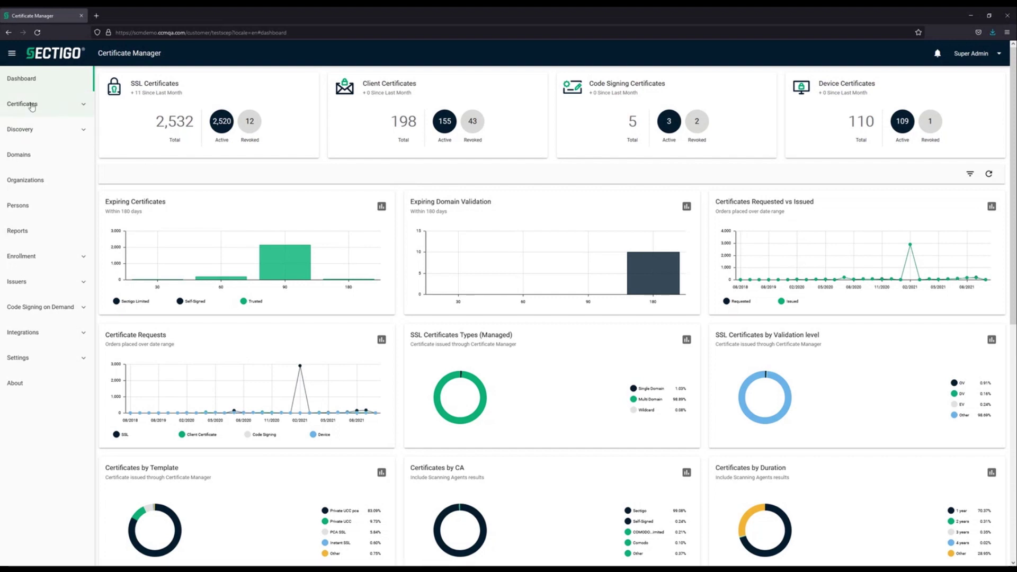
# Look over the certificate types, the Persons list and the Discovery options.
pyautogui.click(82, 107)
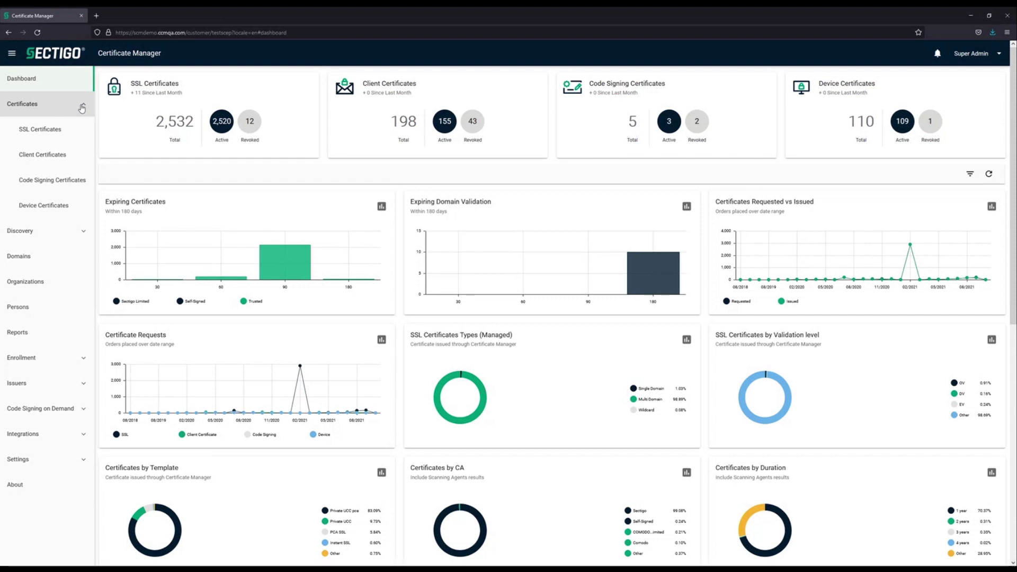
pyautogui.click(34, 312)
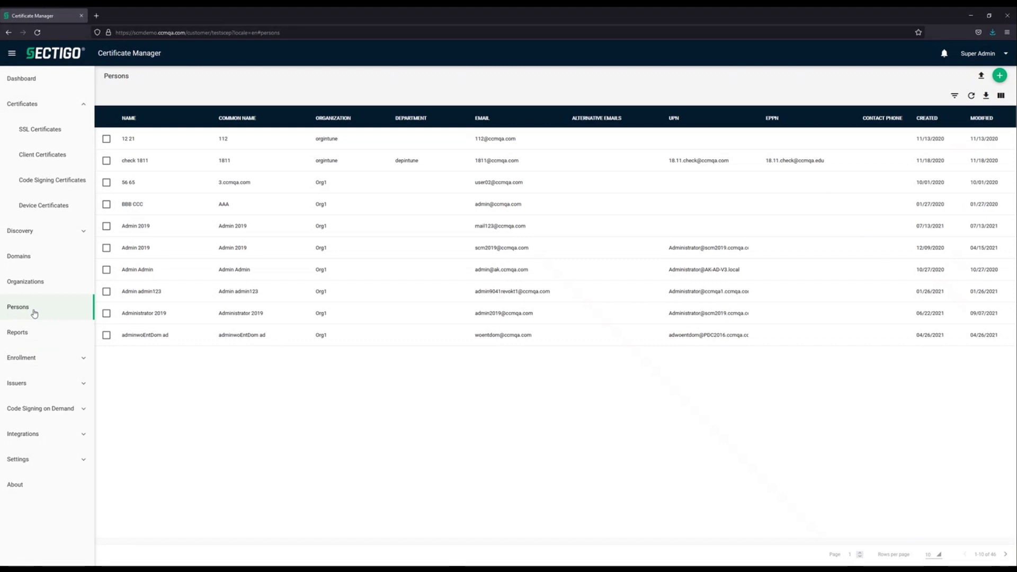
pyautogui.click(83, 232)
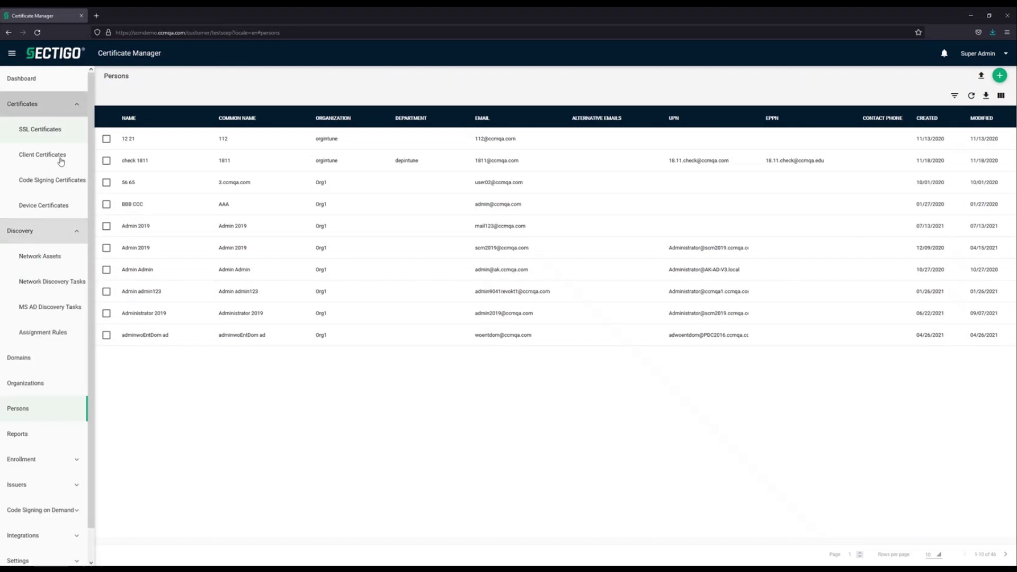
pyautogui.click(77, 106)
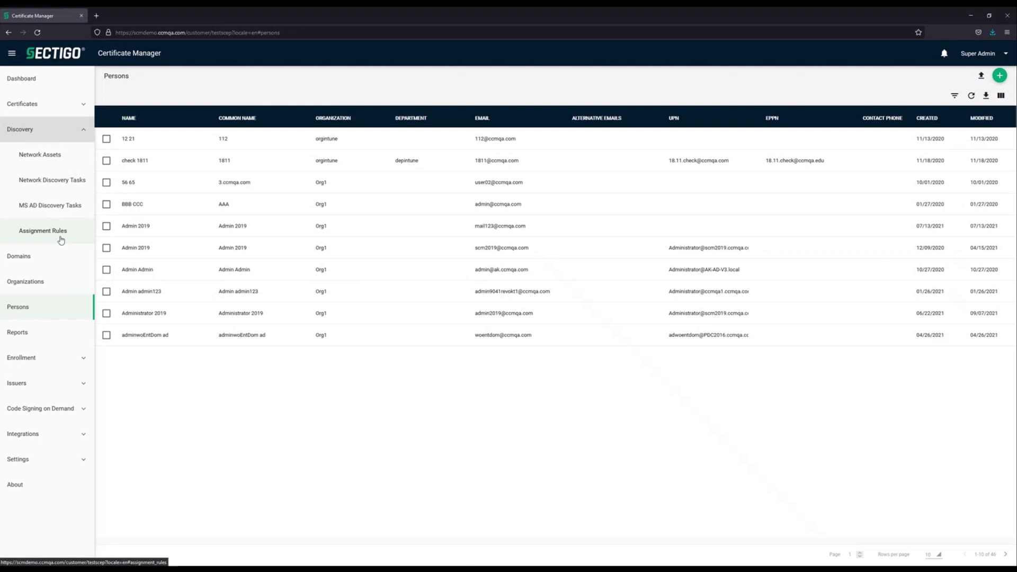
pyautogui.click(84, 131)
# View the Domains, Organizations and Reports pages one after another.
pyautogui.click(42, 161)
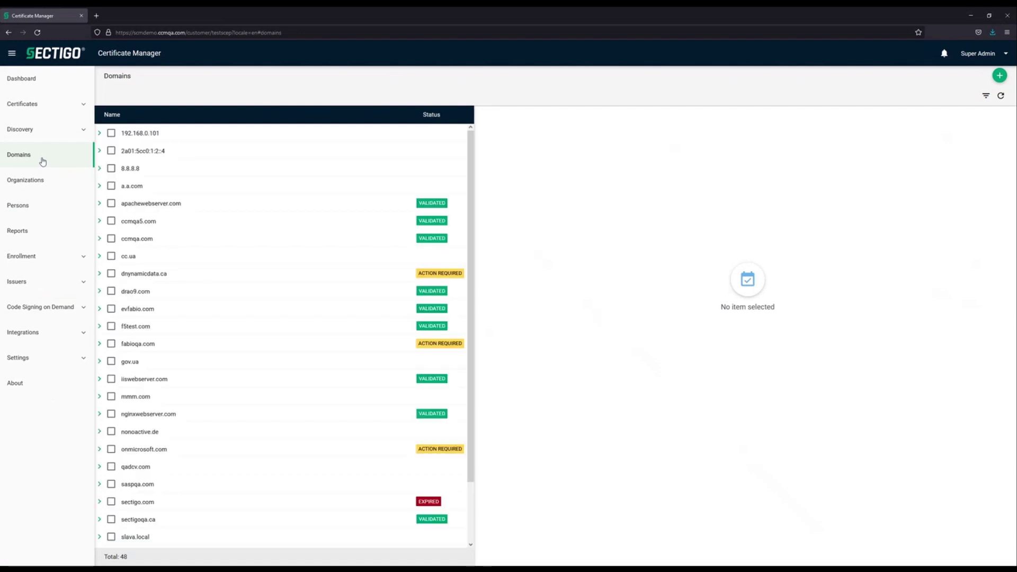
pyautogui.click(12, 185)
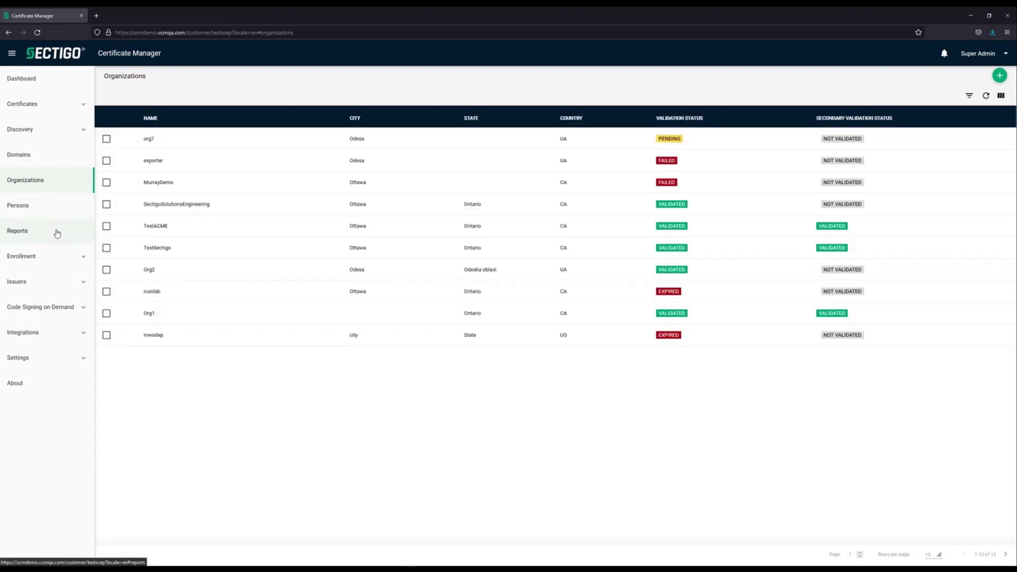
pyautogui.click(57, 233)
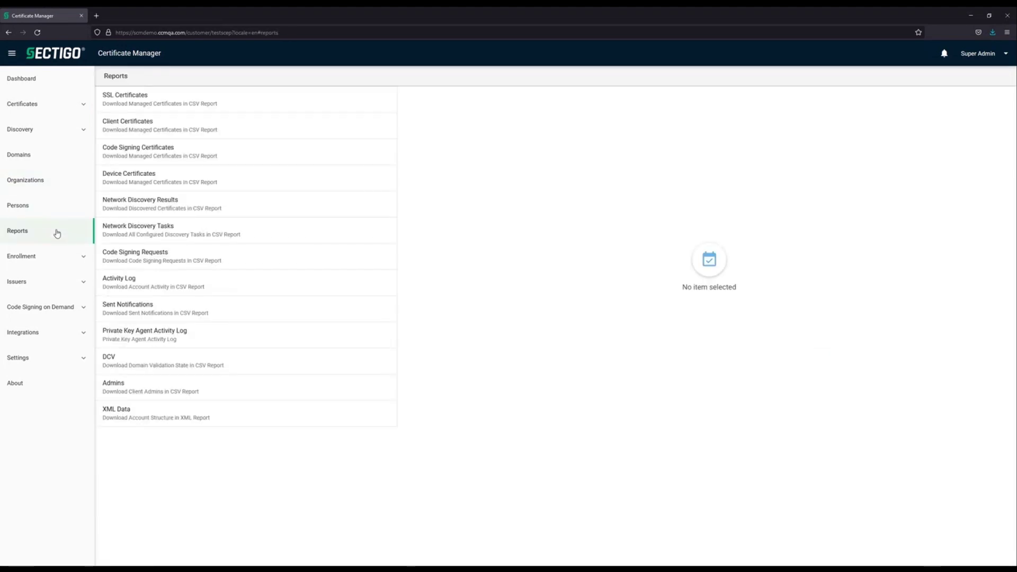
# Look over the Enrollment options and view the CA Backends and Private CAs pages of the Issuers section.
pyautogui.click(84, 258)
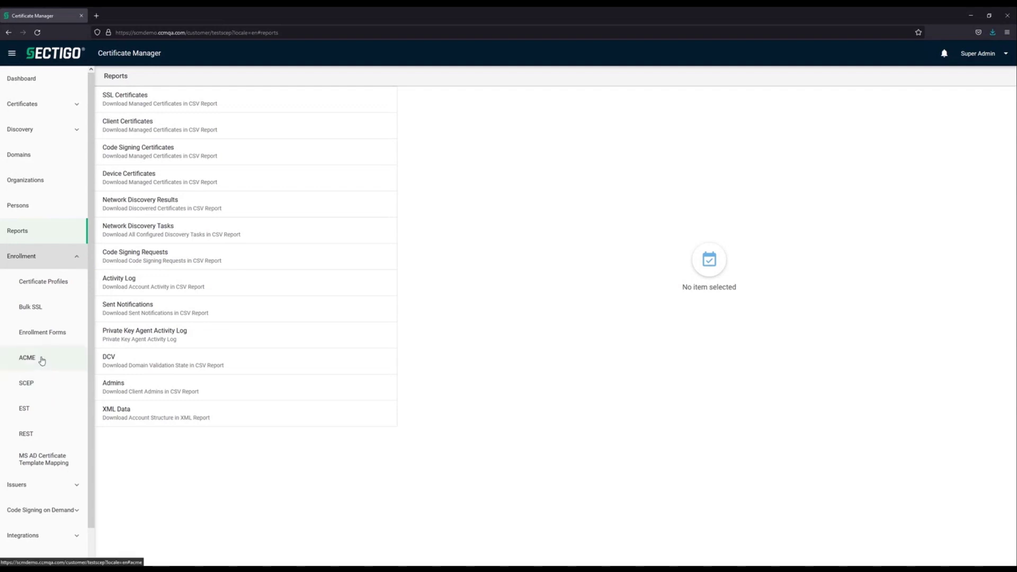
pyautogui.click(73, 258)
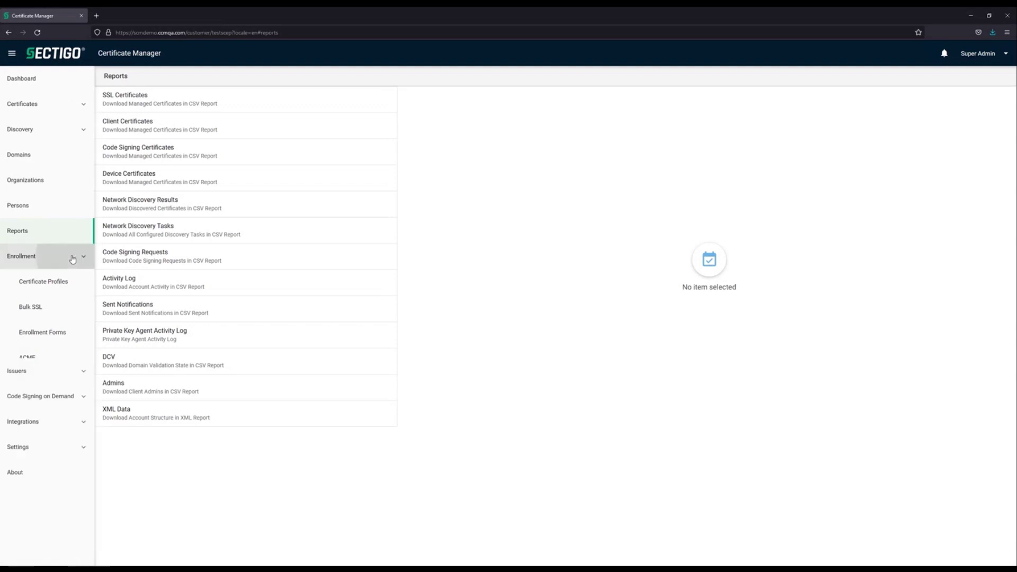
pyautogui.click(85, 283)
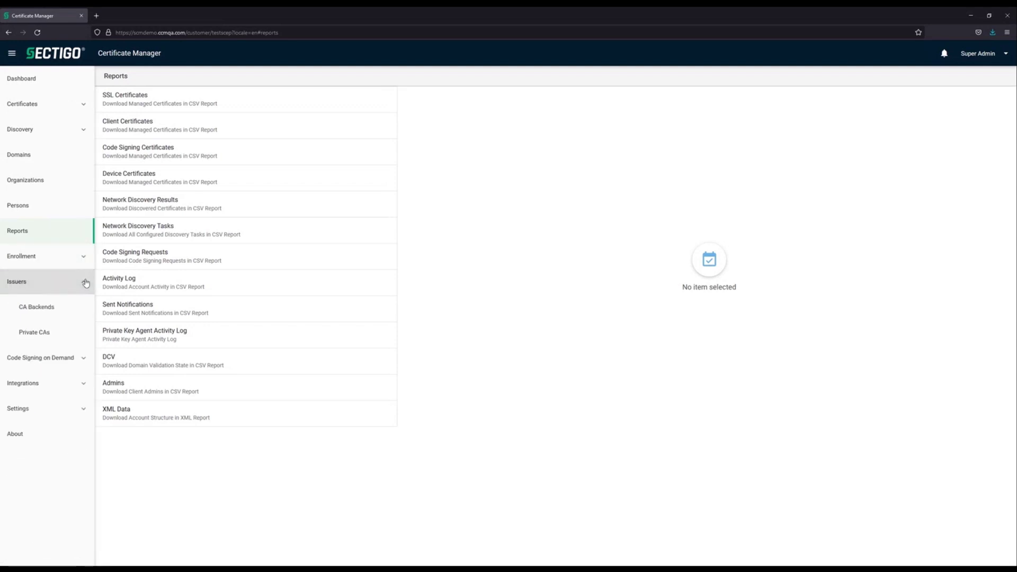
pyautogui.click(58, 313)
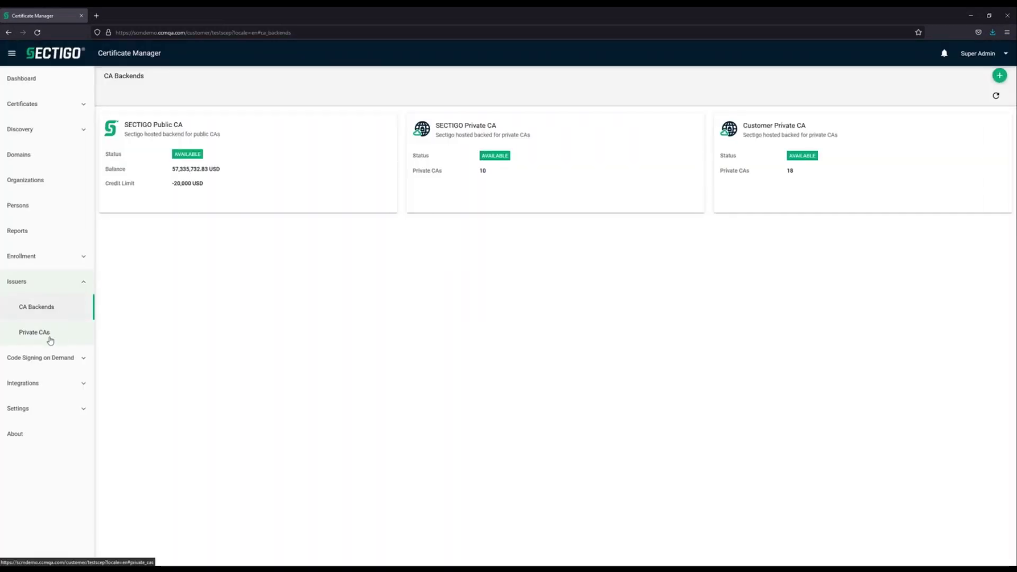
pyautogui.click(44, 335)
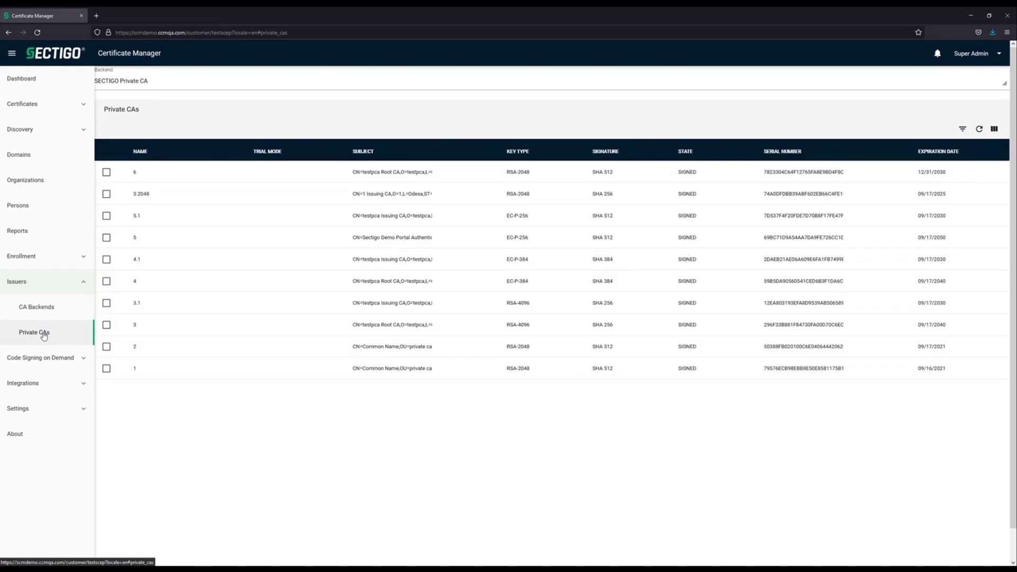
pyautogui.click(87, 285)
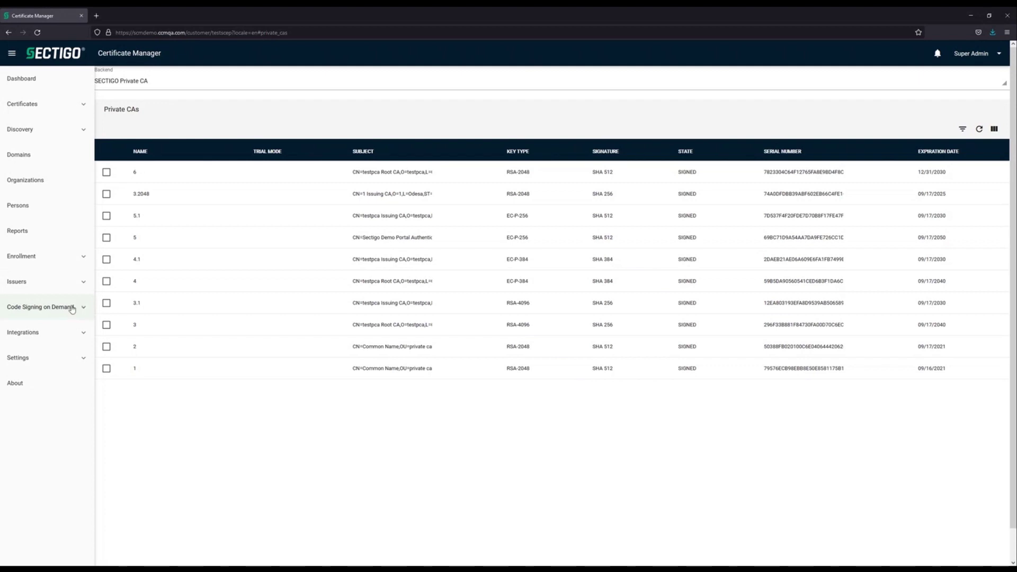
# Look over the options available for Integrations and Settings.
pyautogui.click(83, 335)
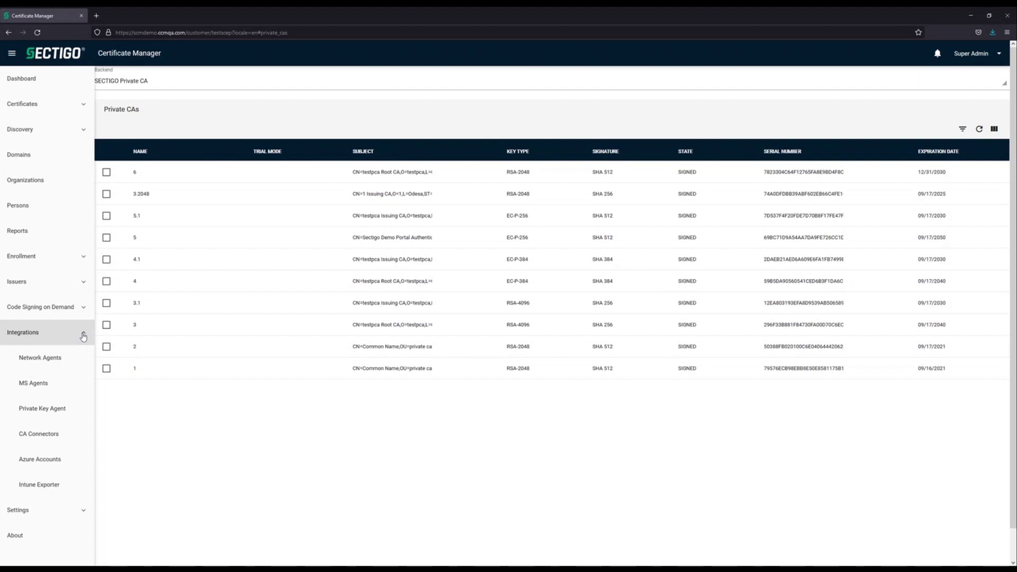
pyautogui.click(84, 334)
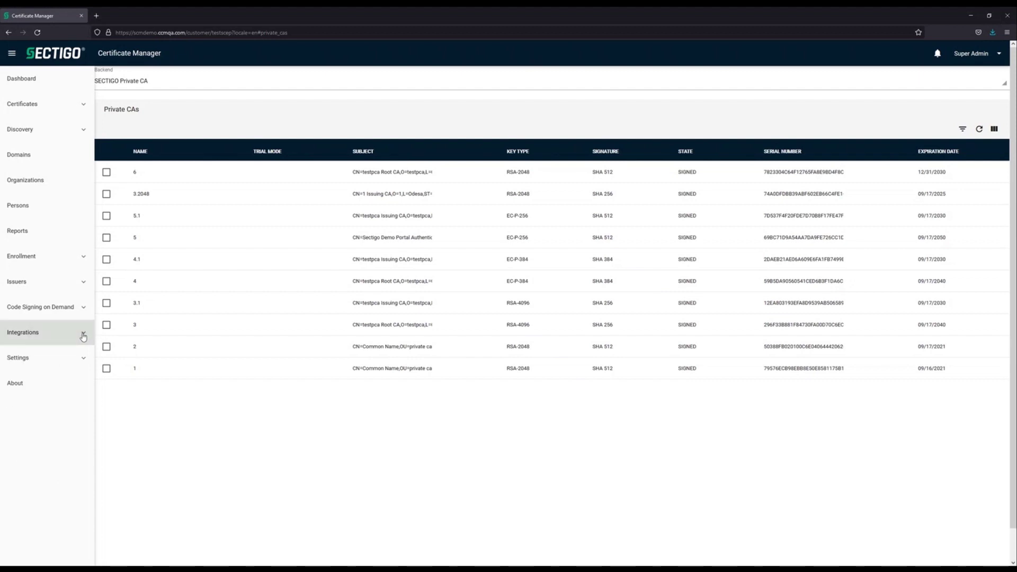
pyautogui.click(85, 361)
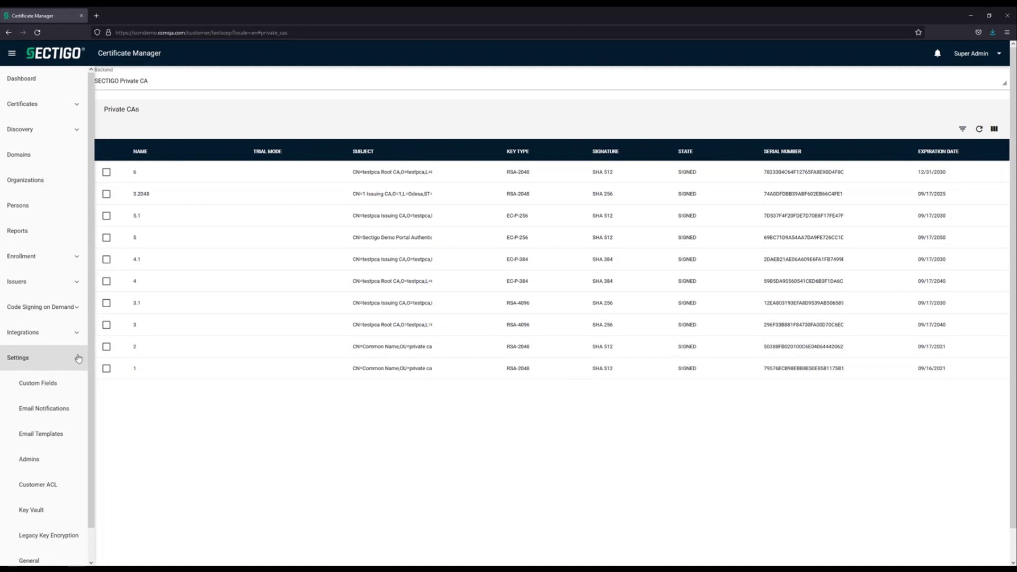
pyautogui.click(78, 359)
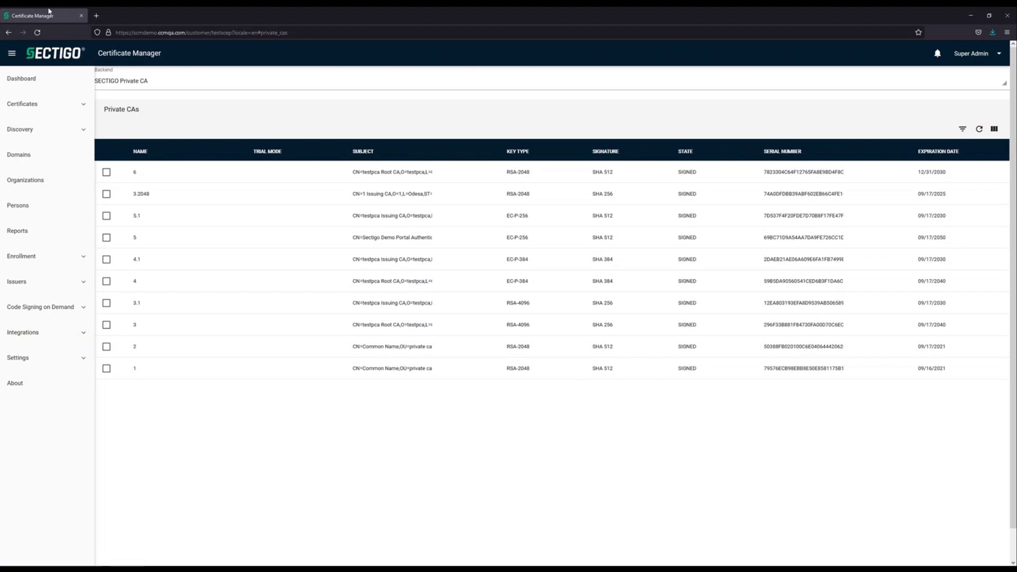
# Open the list of SSL Certificates.
pyautogui.click(78, 111)
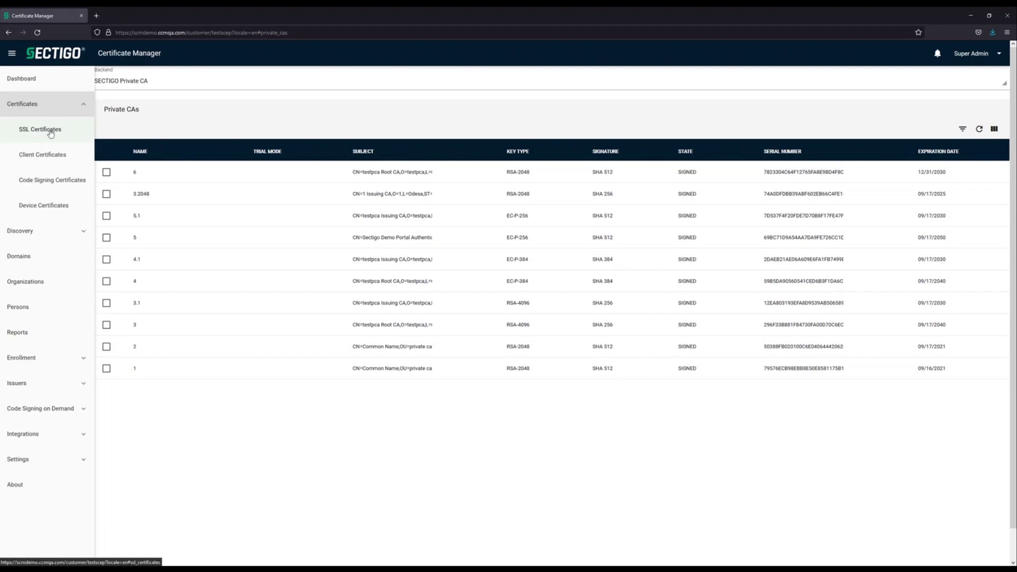
pyautogui.click(51, 132)
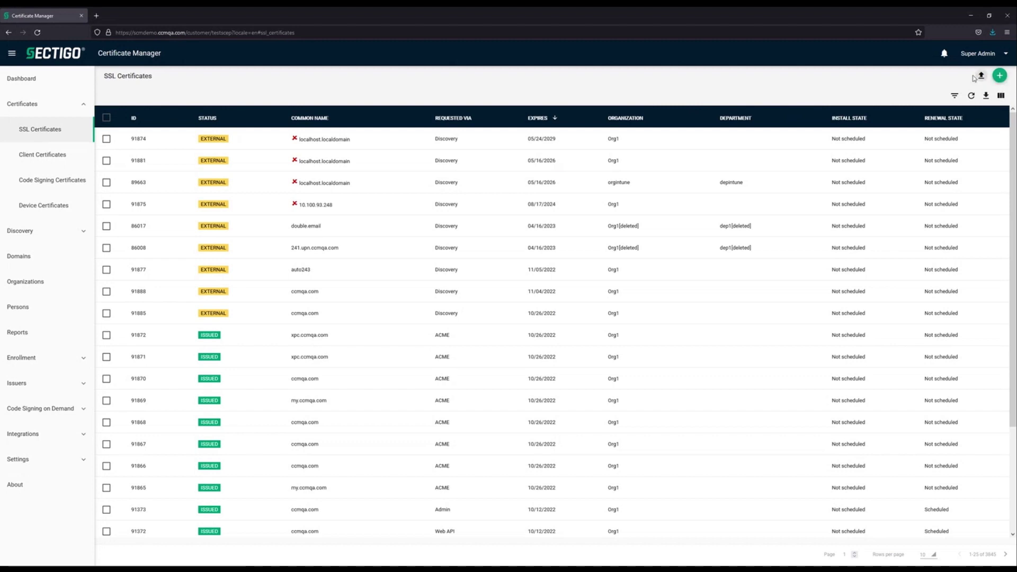
# Preview a new SSL certificate request using a Certificate Signing Request (CSR) up to its Details form, and close it without submitting.
pyautogui.click(1000, 77)
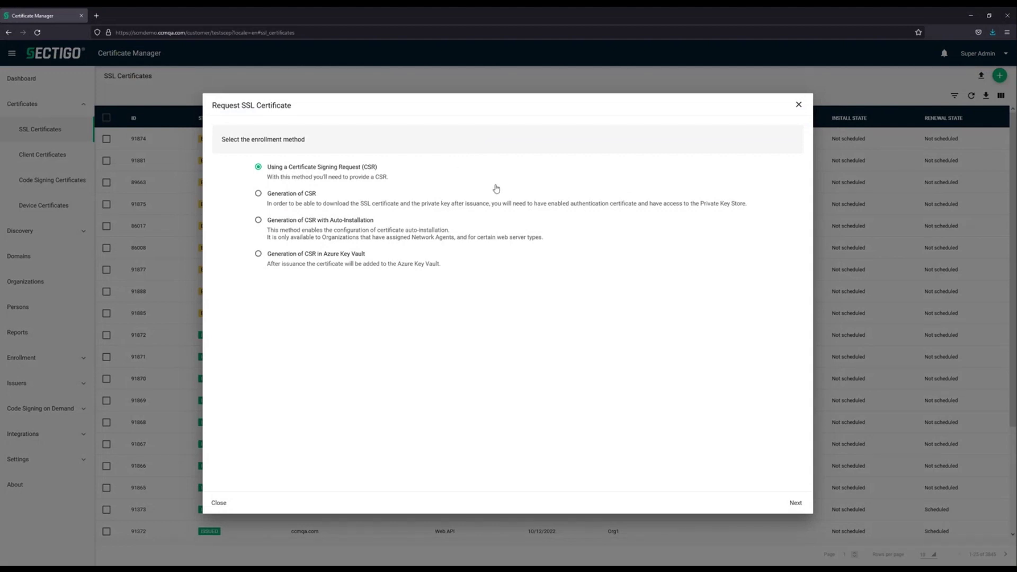
pyautogui.click(796, 503)
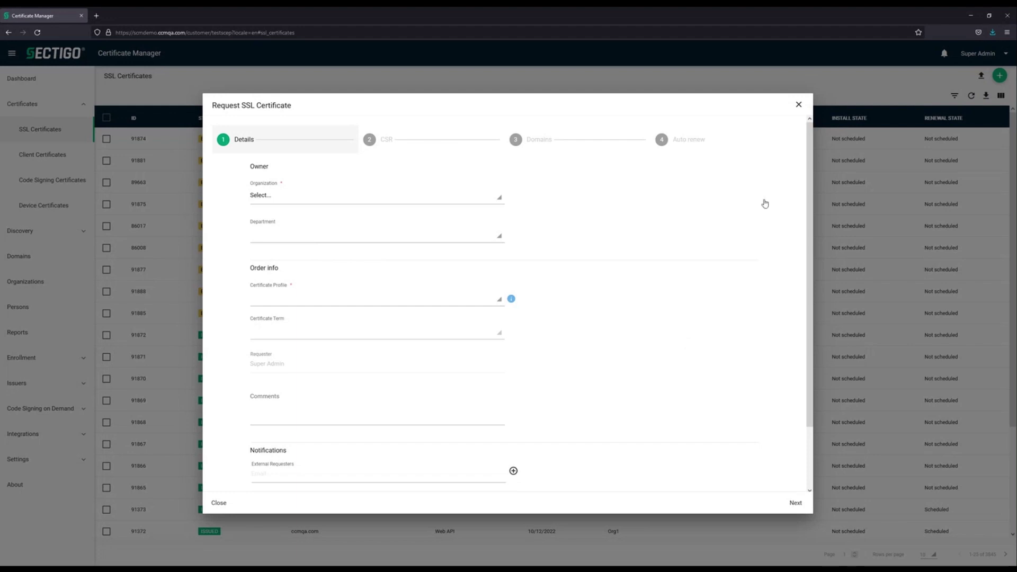
pyautogui.click(799, 105)
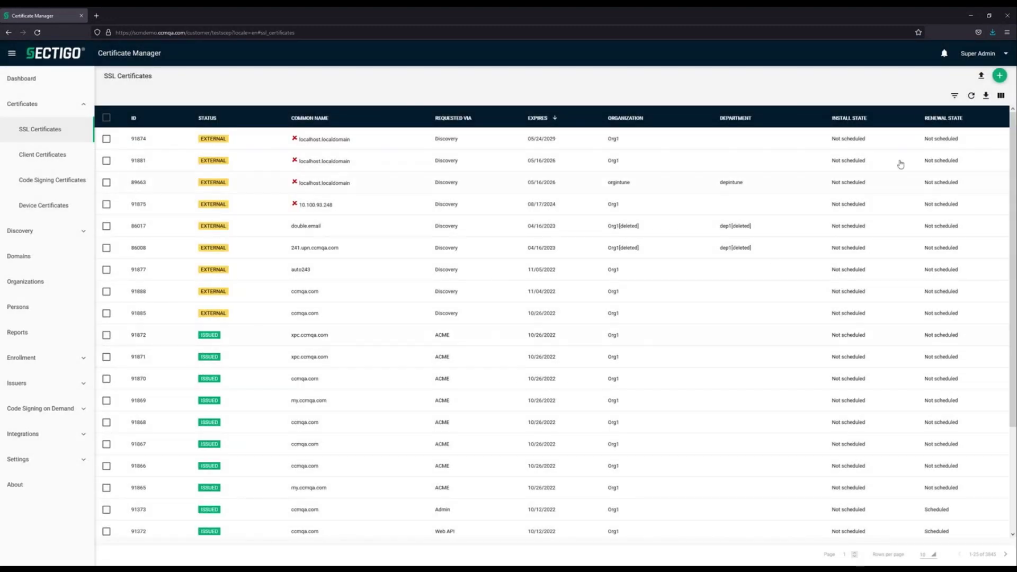
# Filter the SSL certificates list by Status with the value Issued.
pyautogui.click(954, 95)
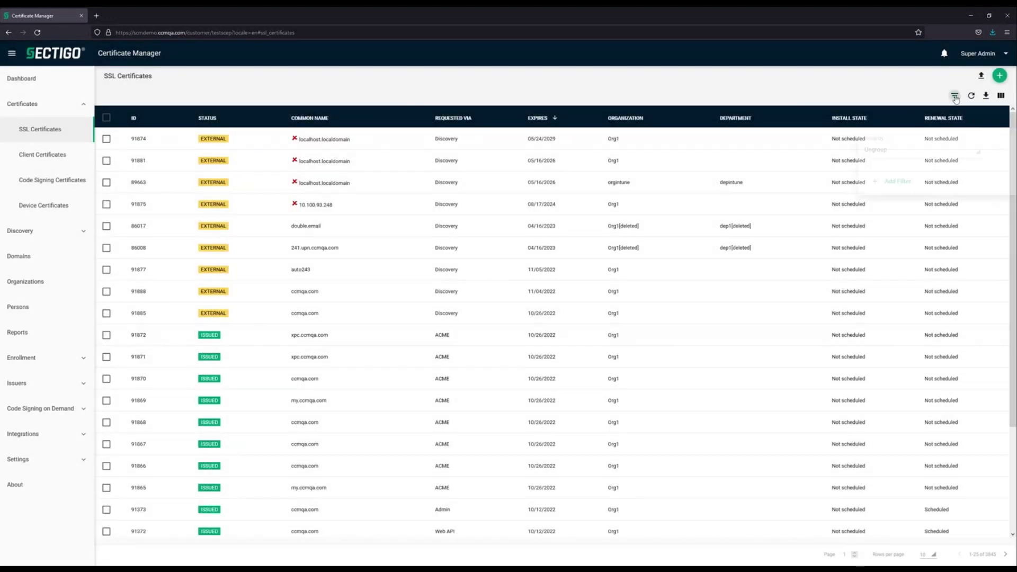
pyautogui.click(899, 182)
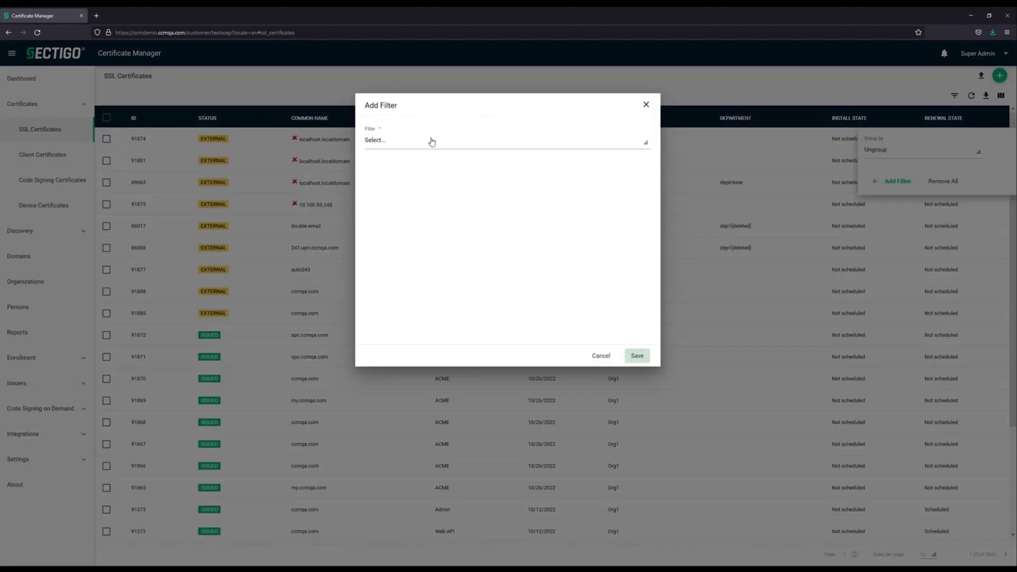
pyautogui.click(401, 148)
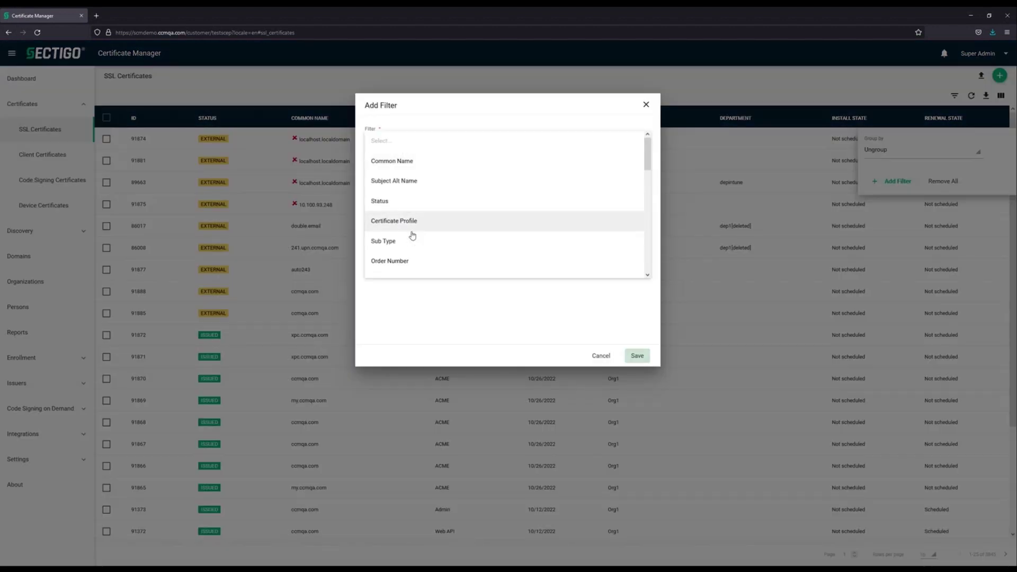
pyautogui.scroll(-5, 468, 246)
pyautogui.scroll(6, 466, 233)
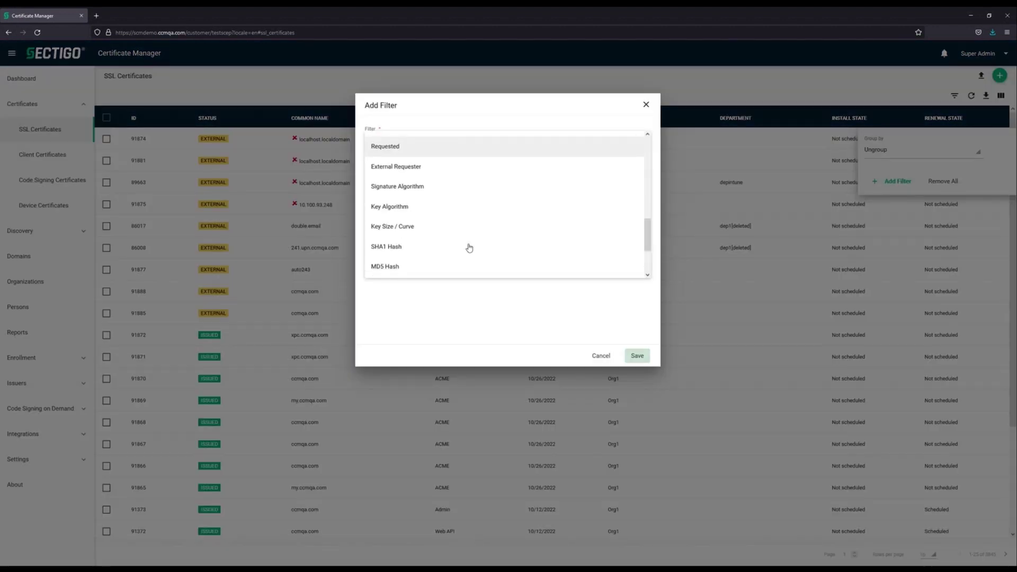
pyautogui.click(393, 180)
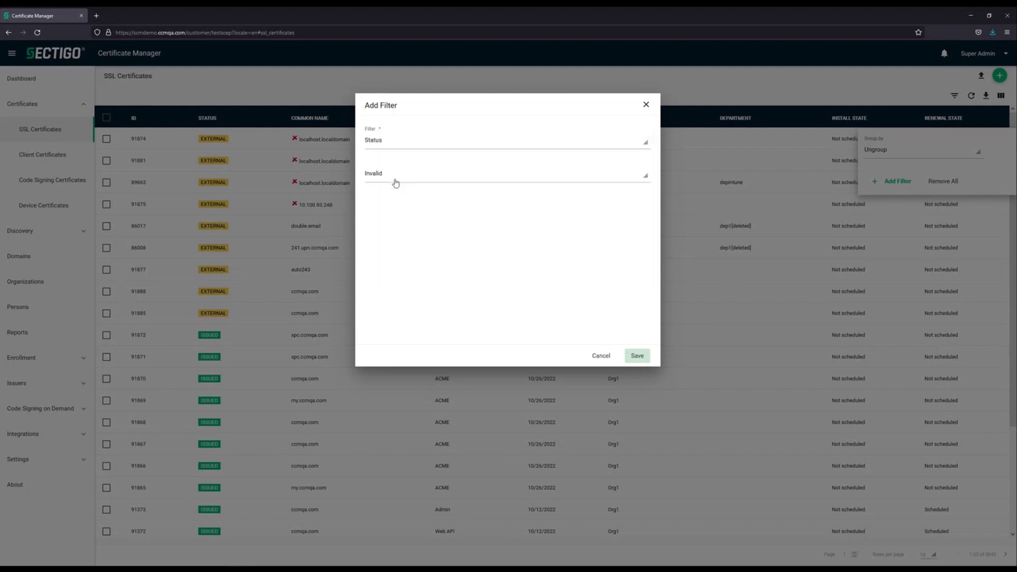
pyautogui.click(419, 178)
pyautogui.click(409, 276)
pyautogui.click(638, 357)
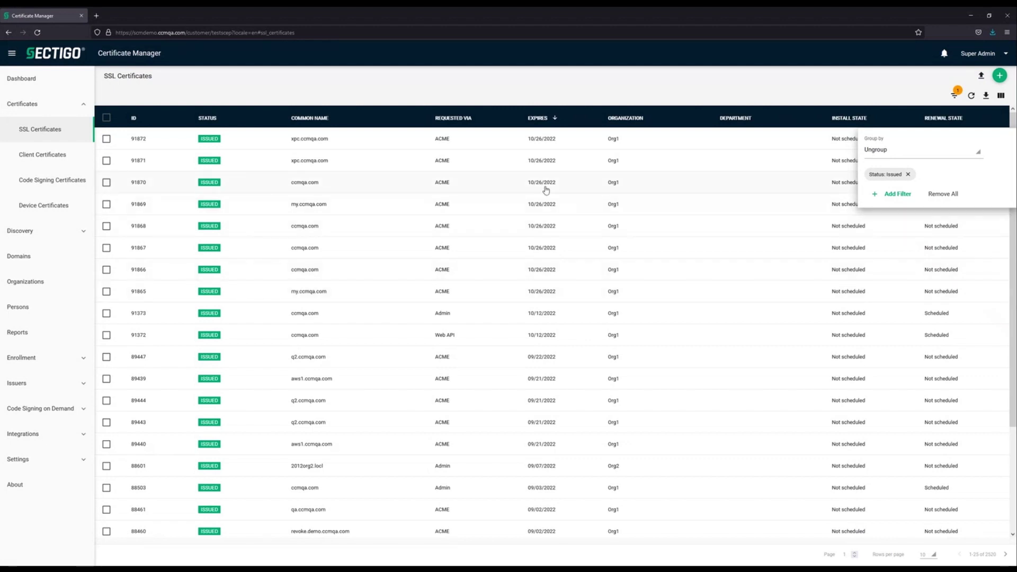
# Open the issued ccmqa.com certificate requested via Admin that expires 10/12/2022, and look over its download formats.
pyautogui.click(107, 314)
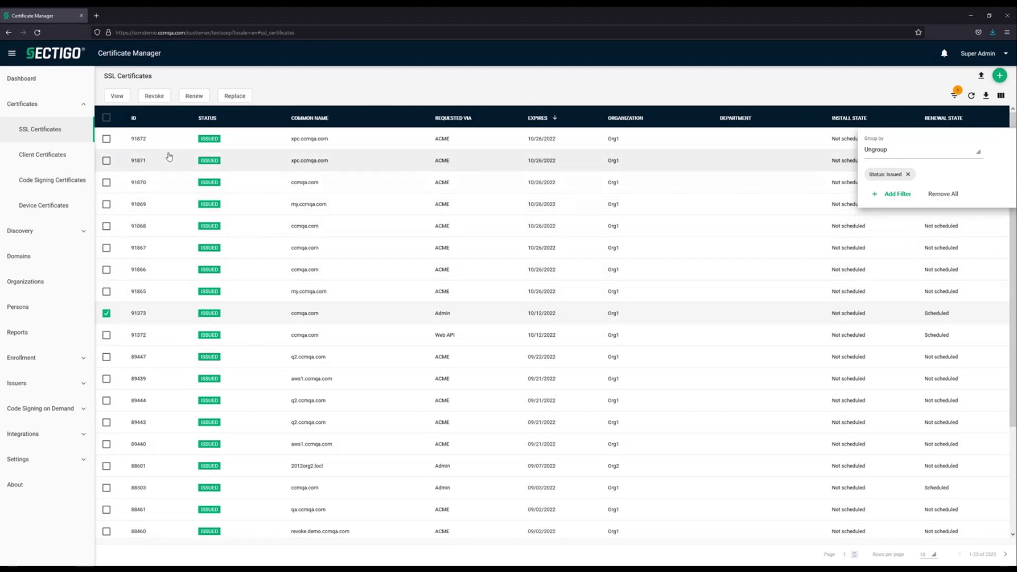
pyautogui.click(116, 96)
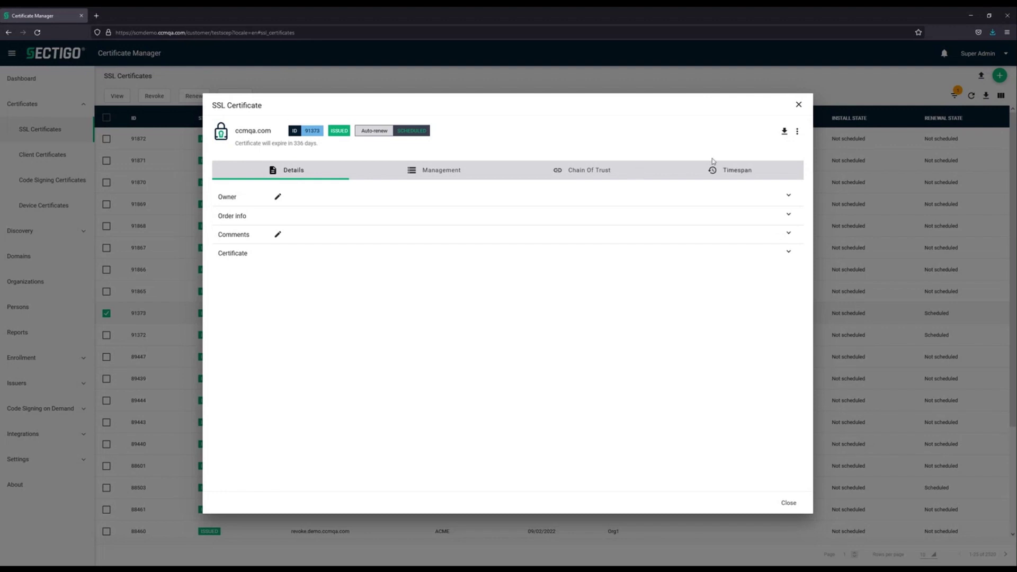
pyautogui.click(784, 132)
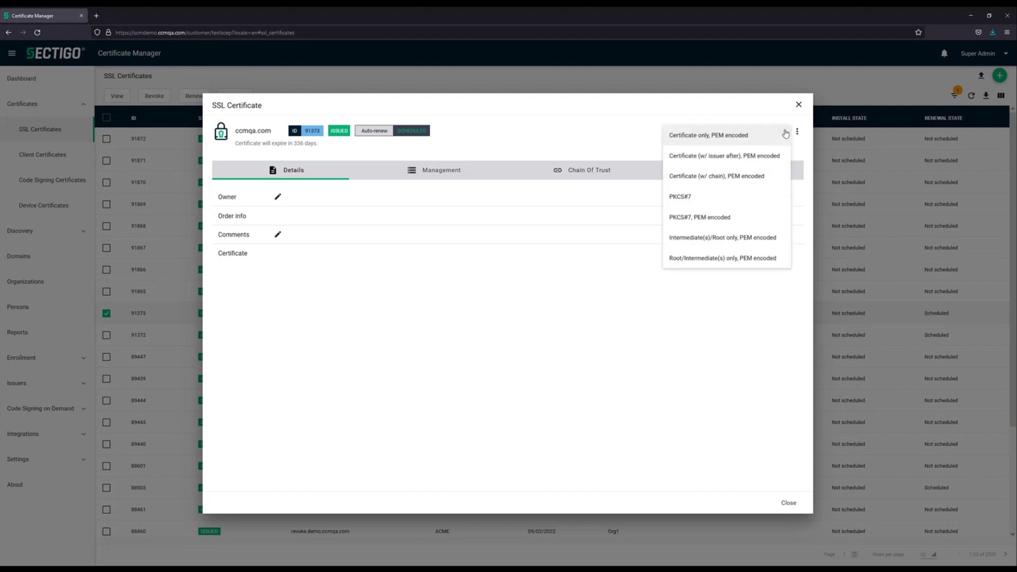
pyautogui.click(785, 134)
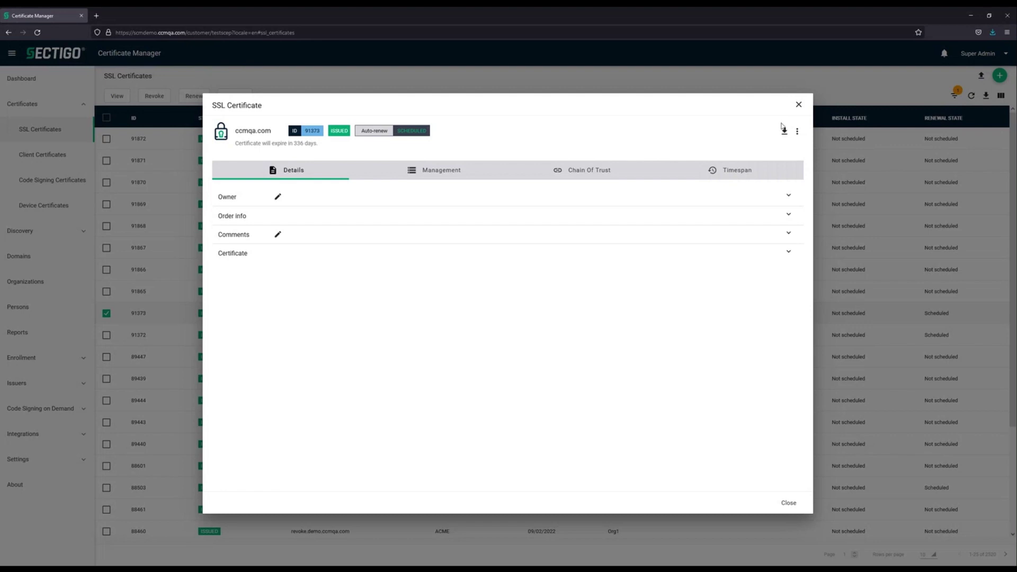
# Look over the additional actions offered for the certificate and expand its Owner details.
pyautogui.click(797, 131)
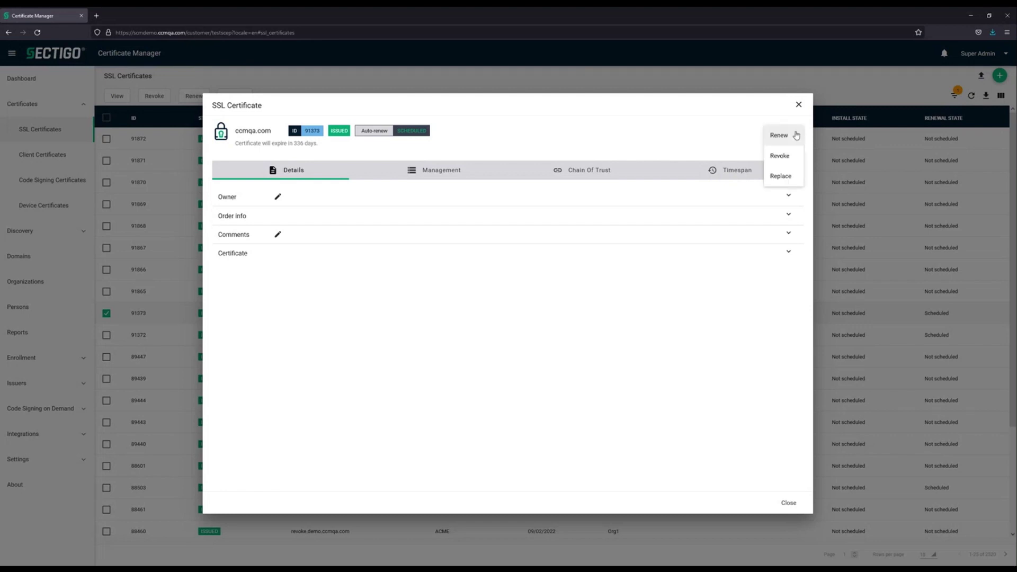
pyautogui.click(630, 116)
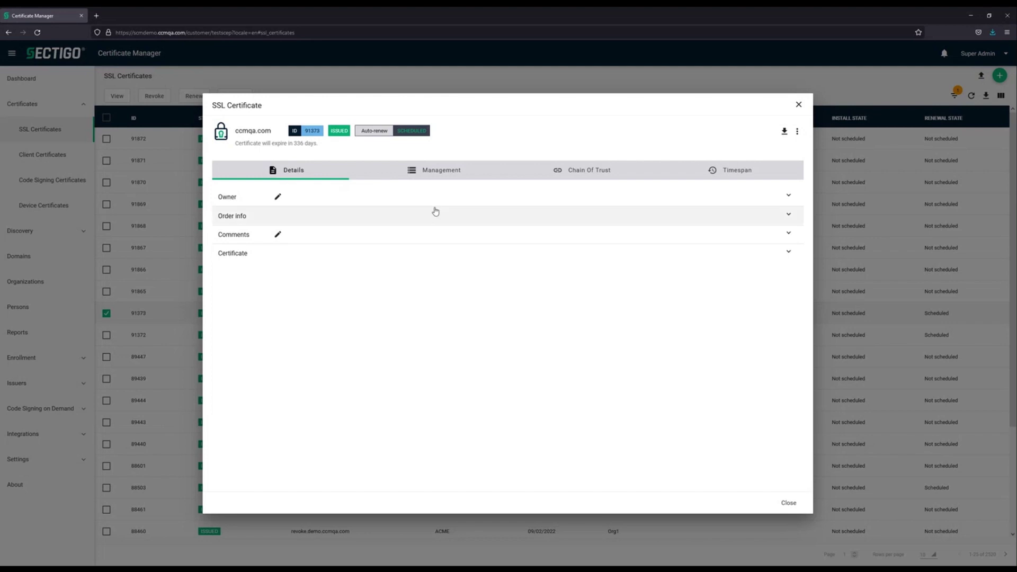
pyautogui.click(416, 208)
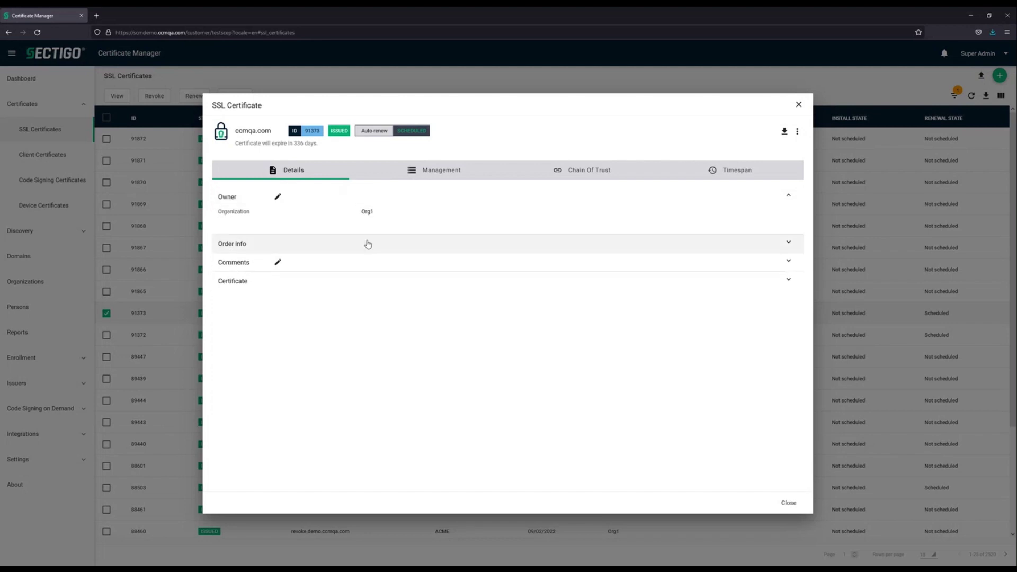
# Look over the Order info, Comments and Certificate details of the ccmqa.com certificate.
pyautogui.click(337, 243)
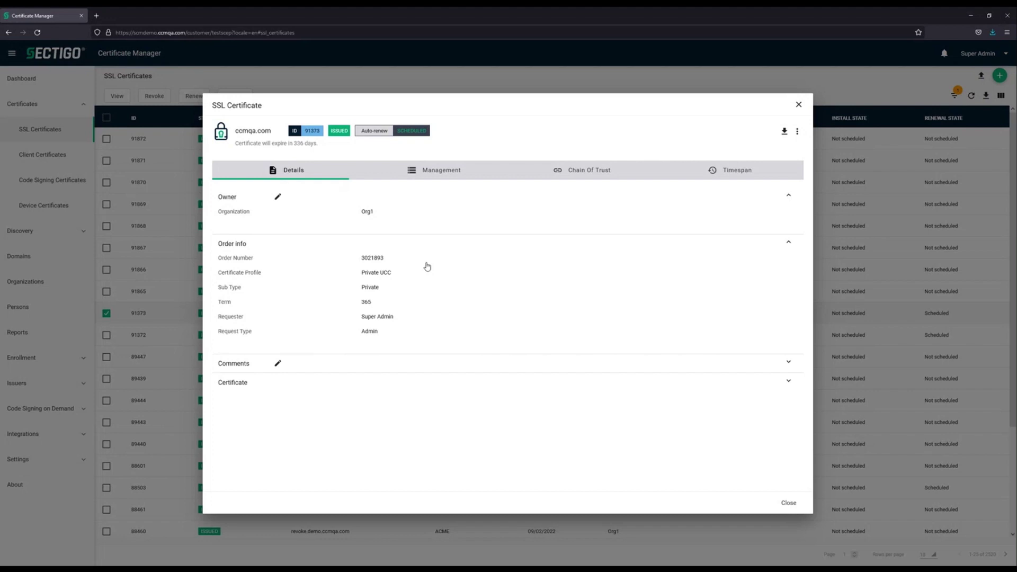
pyautogui.click(323, 362)
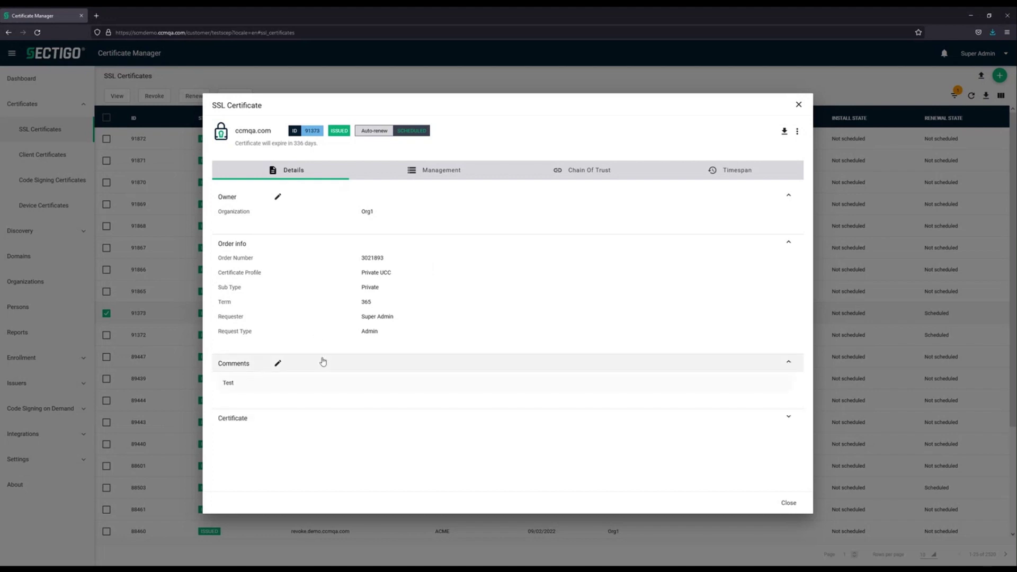
pyautogui.click(293, 418)
pyautogui.scroll(-1, 396, 415)
pyautogui.scroll(-3, 396, 415)
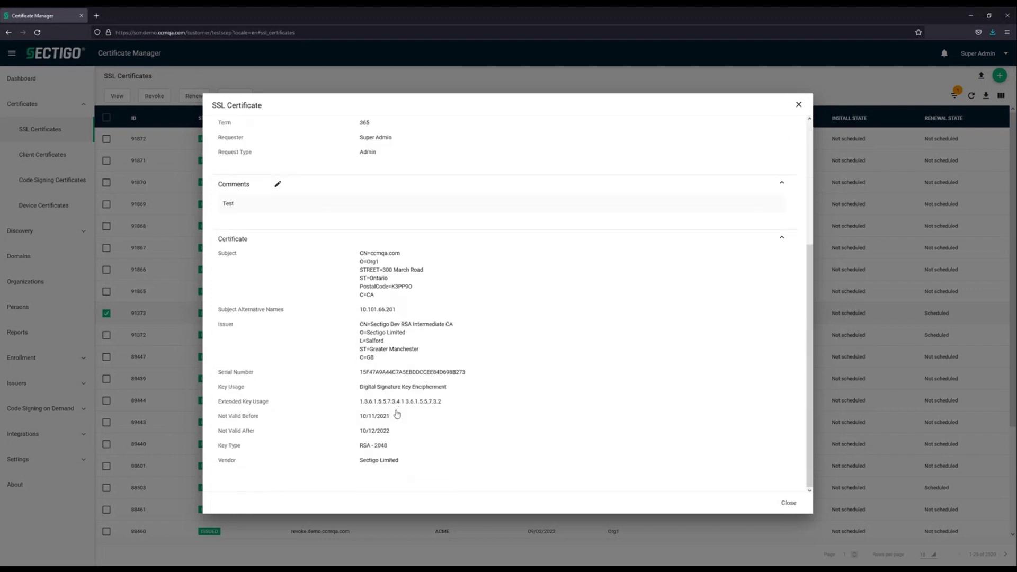
pyautogui.scroll(4, 418, 362)
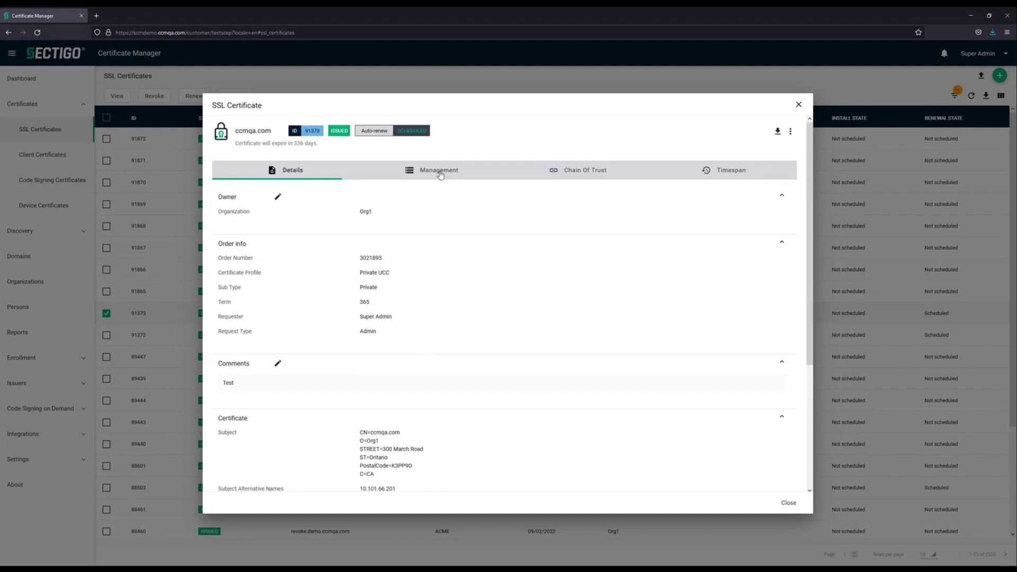
# Suspend all notifications for the ccmqa.com certificate in its management settings, and confirm the change.
pyautogui.click(441, 175)
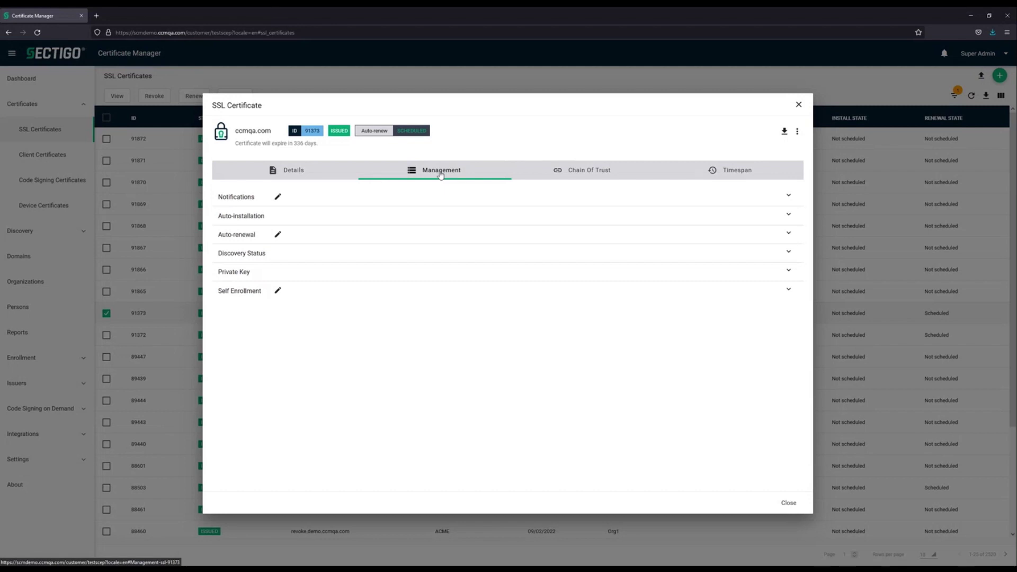
pyautogui.click(345, 196)
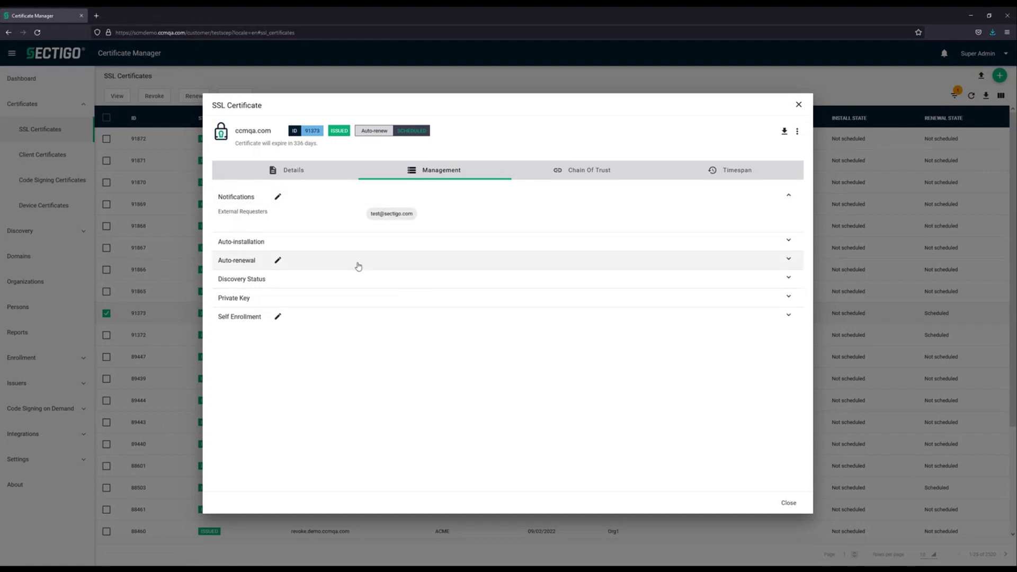
pyautogui.click(278, 197)
pyautogui.click(353, 129)
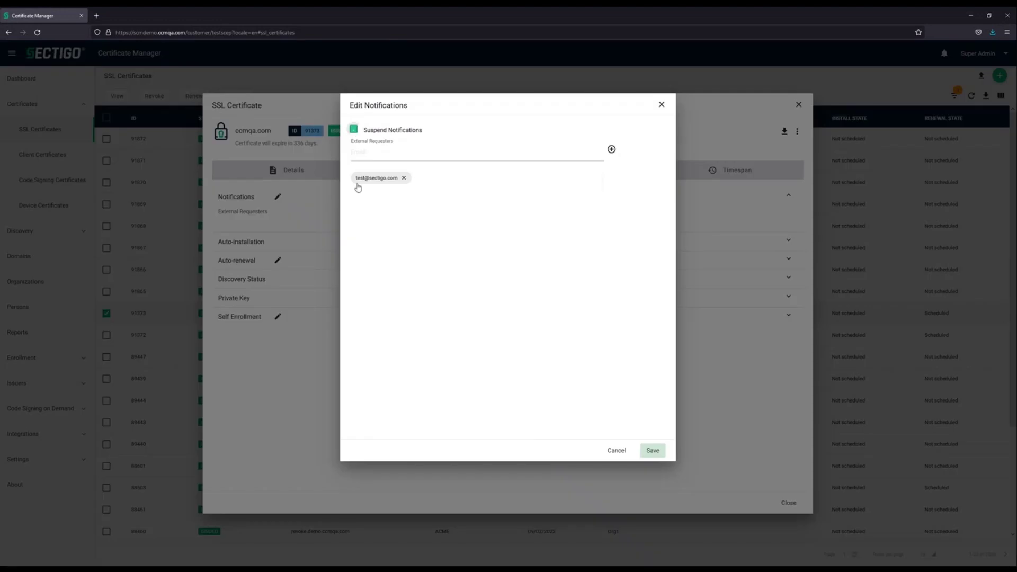
pyautogui.click(652, 451)
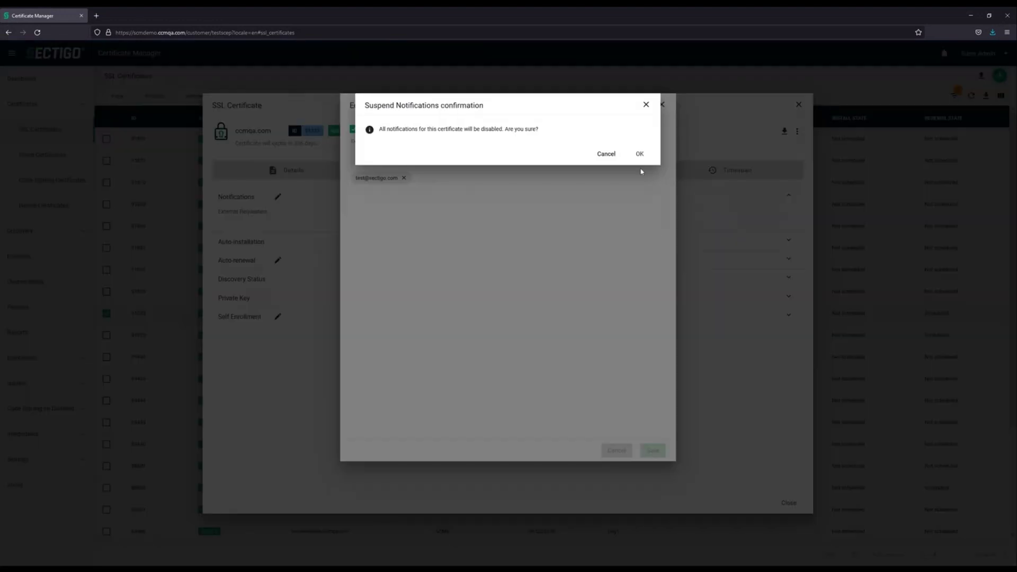
pyautogui.click(639, 154)
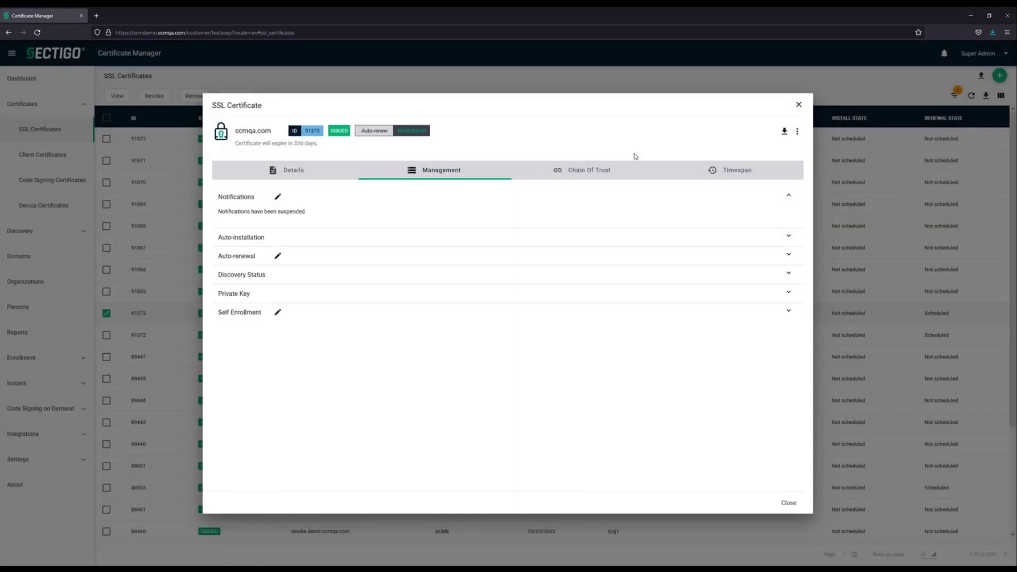
# Review the certificate's Auto-installation, Auto-renewal, Discovery Status, Private Key and Self Enrollment information.
pyautogui.click(269, 243)
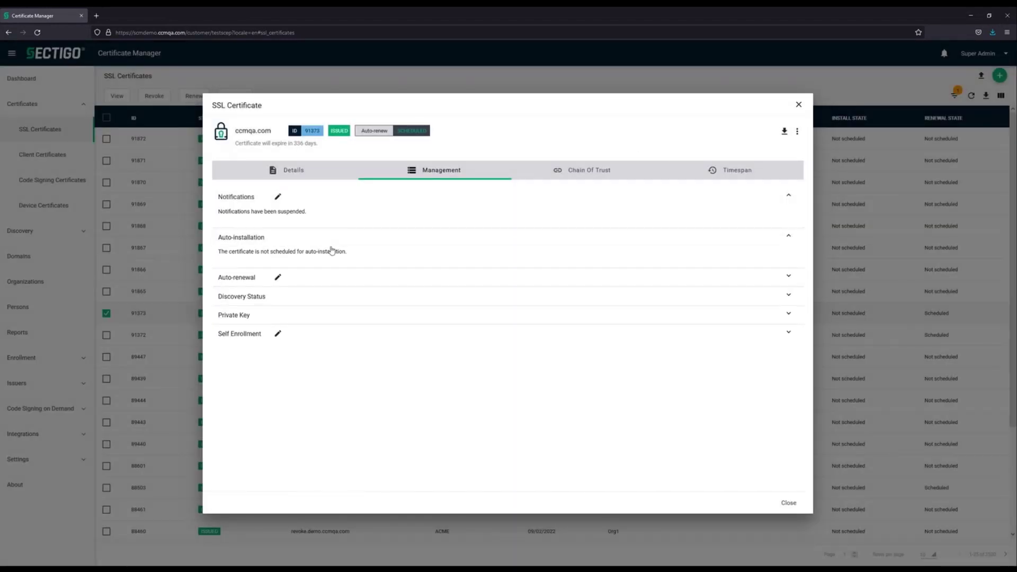
pyautogui.click(382, 281)
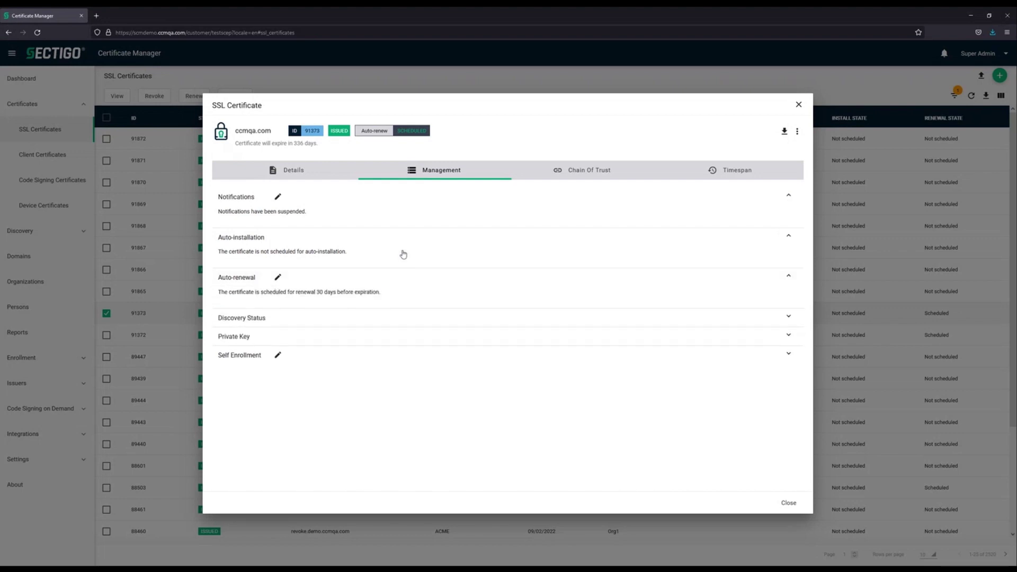
pyautogui.click(345, 317)
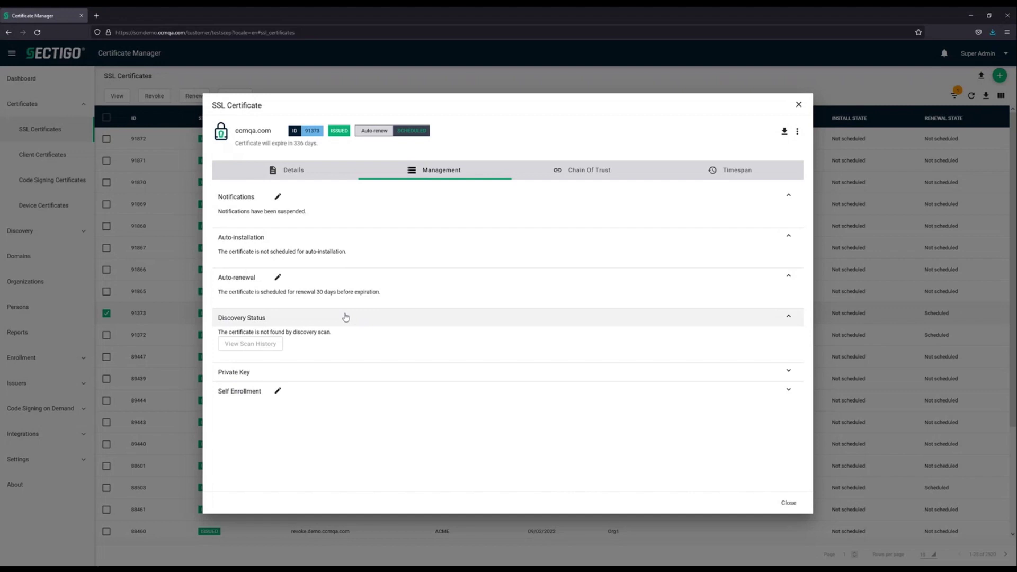
pyautogui.click(284, 371)
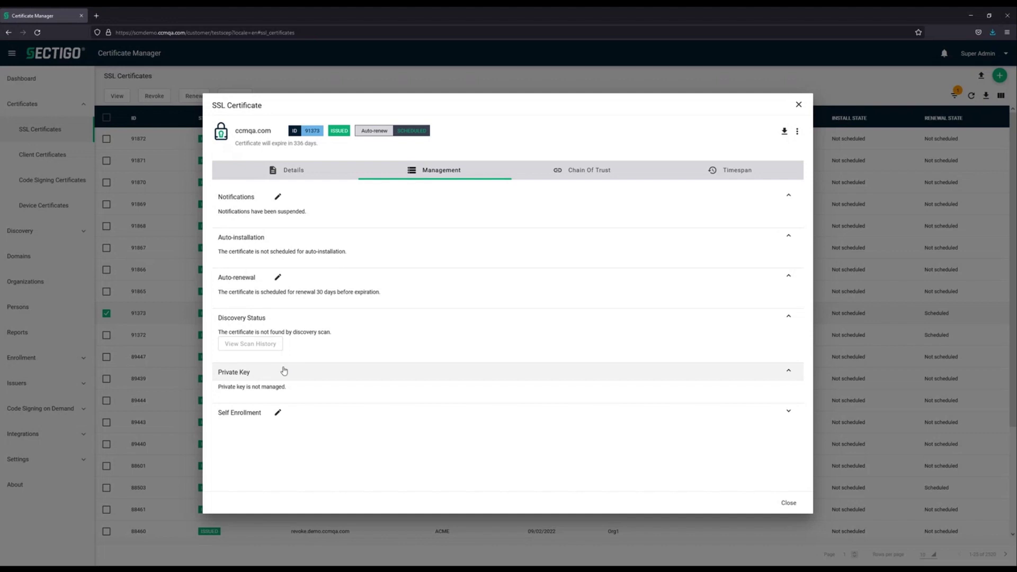
pyautogui.click(303, 418)
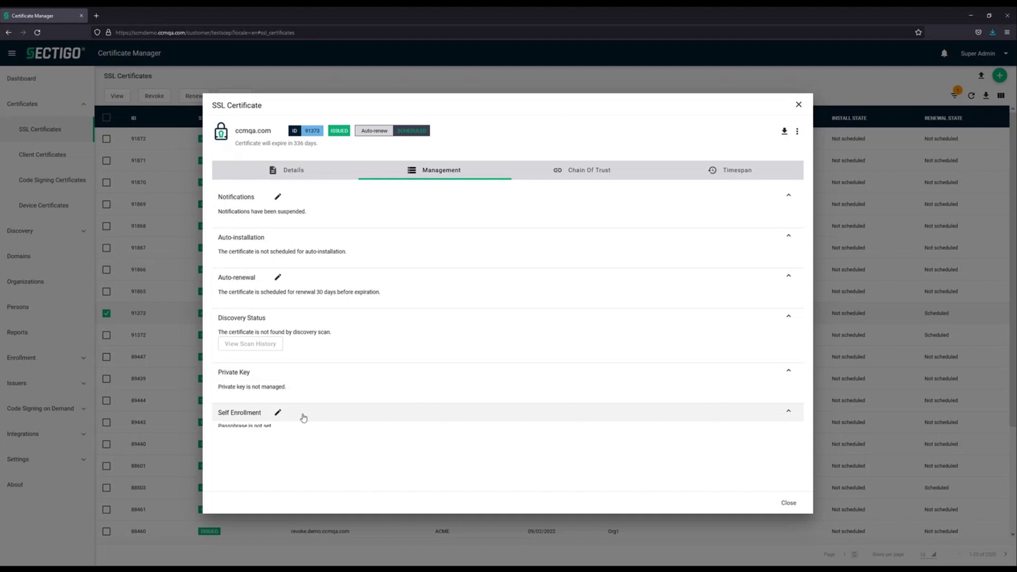
pyautogui.click(340, 417)
pyautogui.click(315, 374)
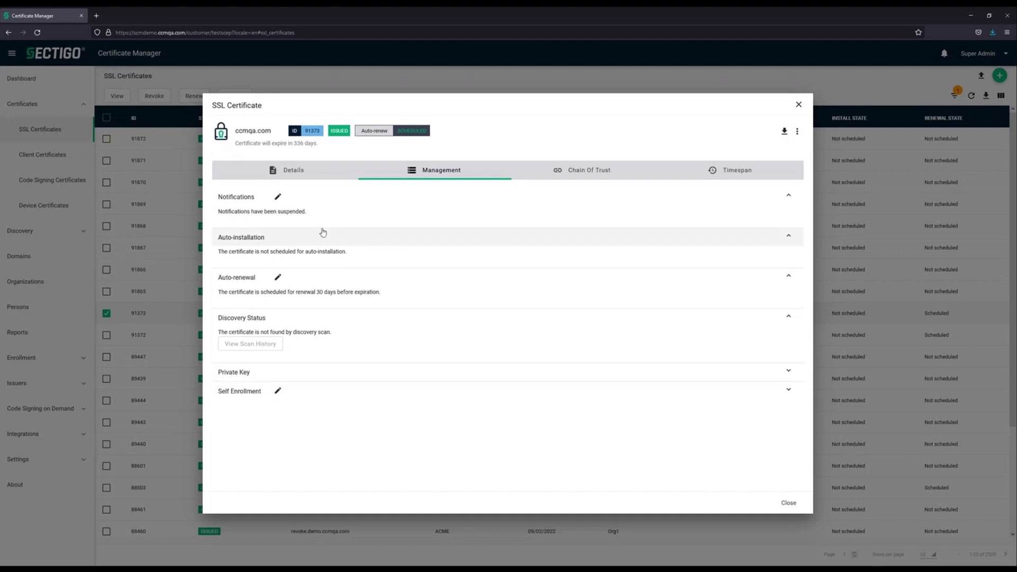
# Examine the certificate's chain of trust, including the Fields, Extensions and Properties of the ccmqa.com end entity certificate.
pyautogui.click(577, 175)
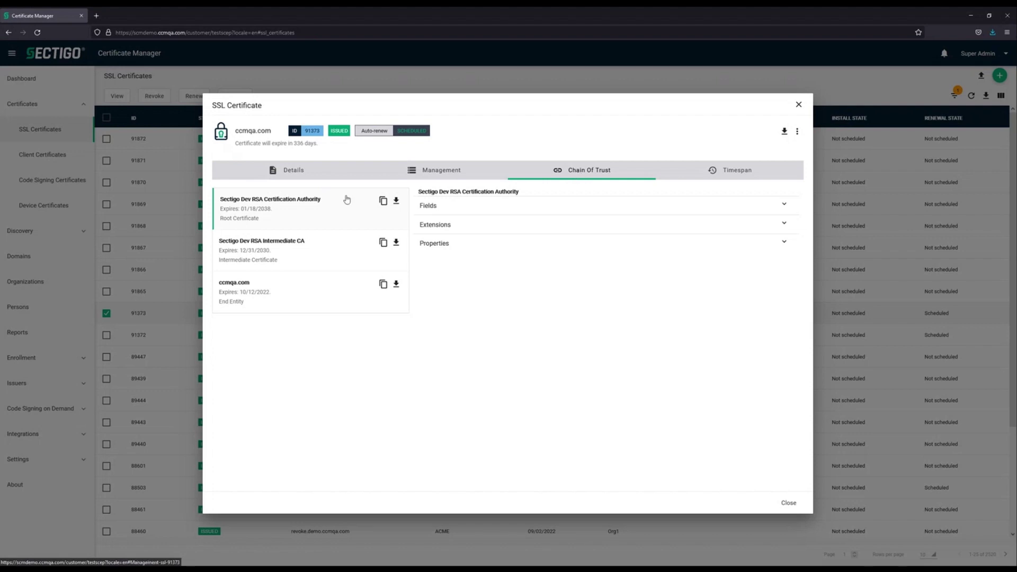
pyautogui.click(292, 259)
pyautogui.click(290, 302)
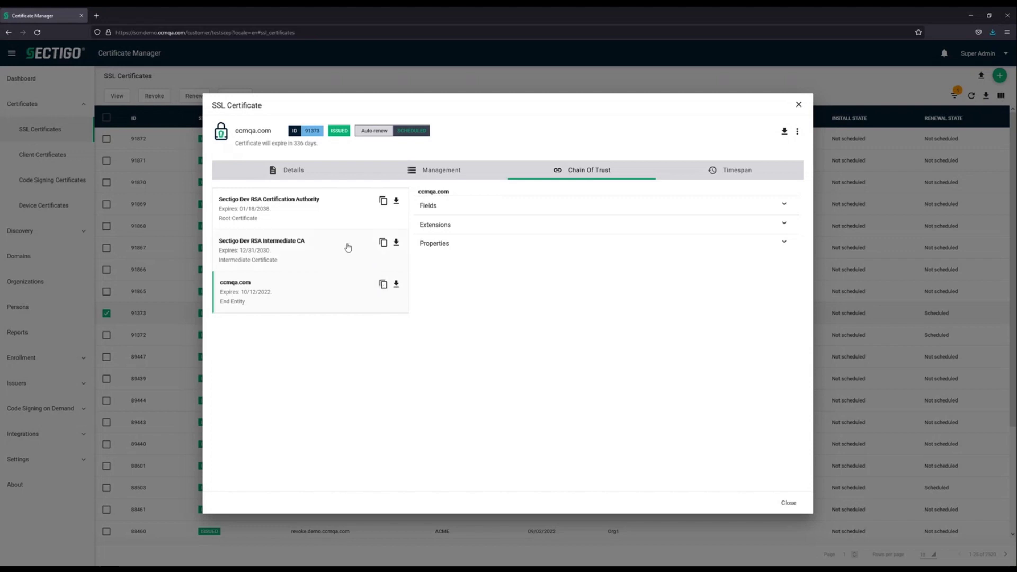
pyautogui.click(443, 206)
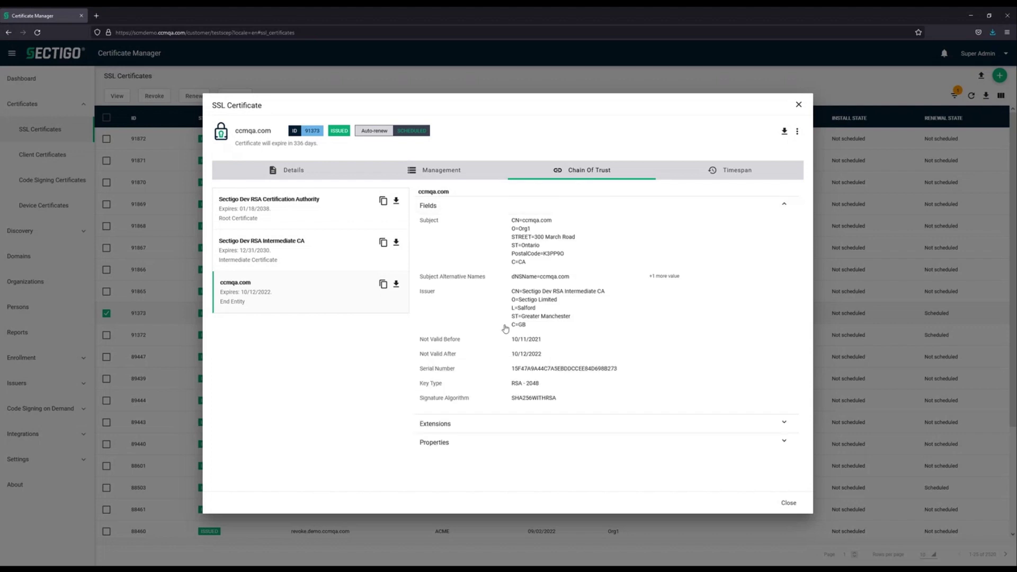
pyautogui.click(462, 432)
pyautogui.scroll(-2, 464, 445)
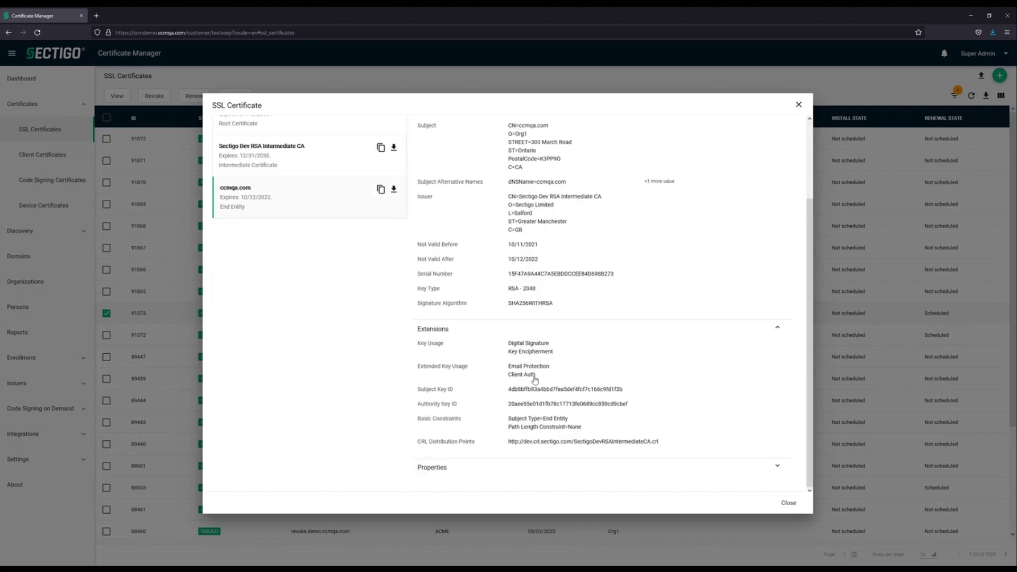
pyautogui.click(470, 469)
pyautogui.scroll(-1, 545, 402)
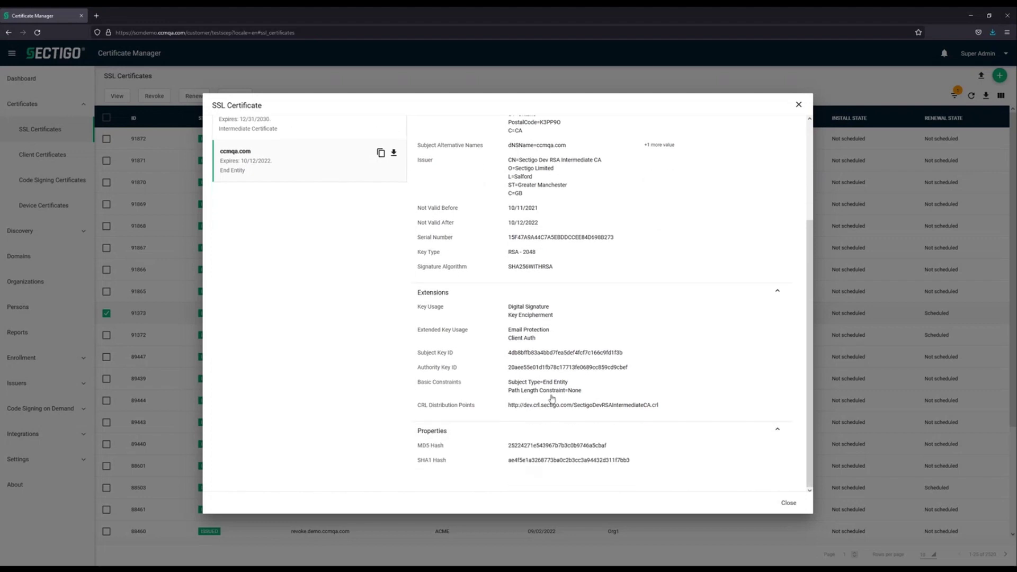
pyautogui.scroll(5, 655, 282)
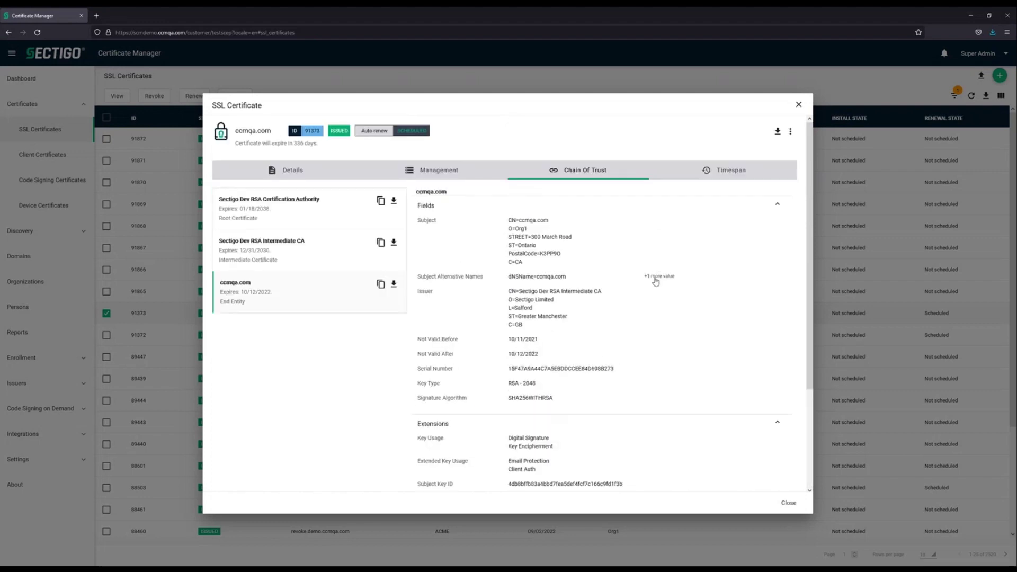
# View the certificate's request, issue, renewal and expiry timespan, and close the certificate.
pyautogui.click(733, 174)
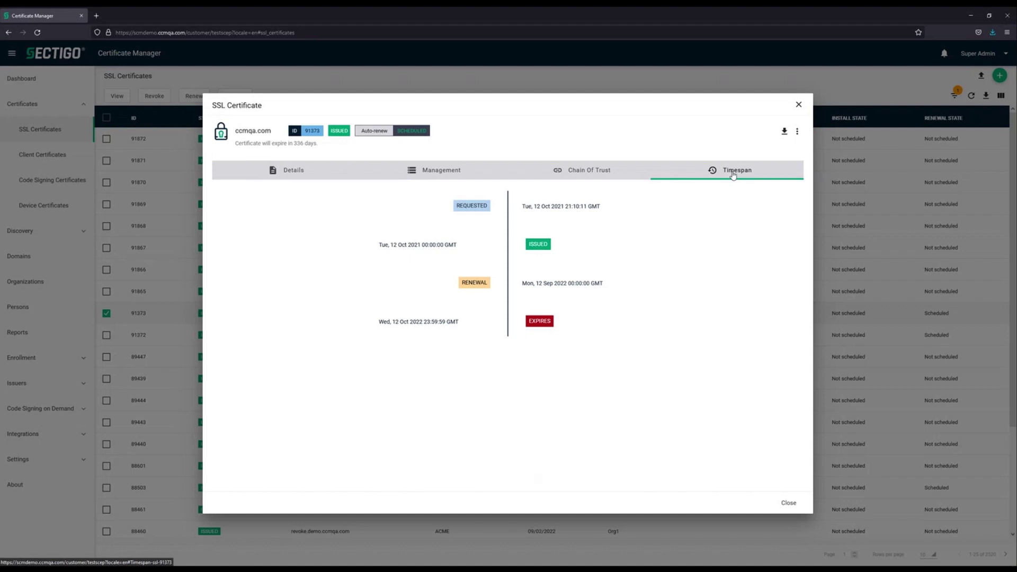
pyautogui.click(800, 106)
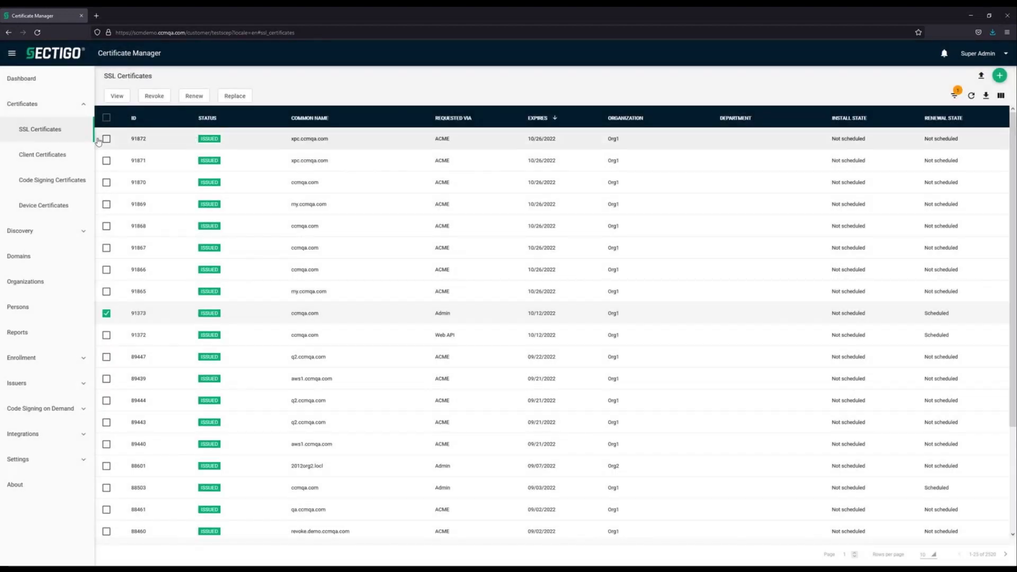
# Look through the Client Certificates, Code Signing Certificates and Device Certificates lists.
pyautogui.click(67, 156)
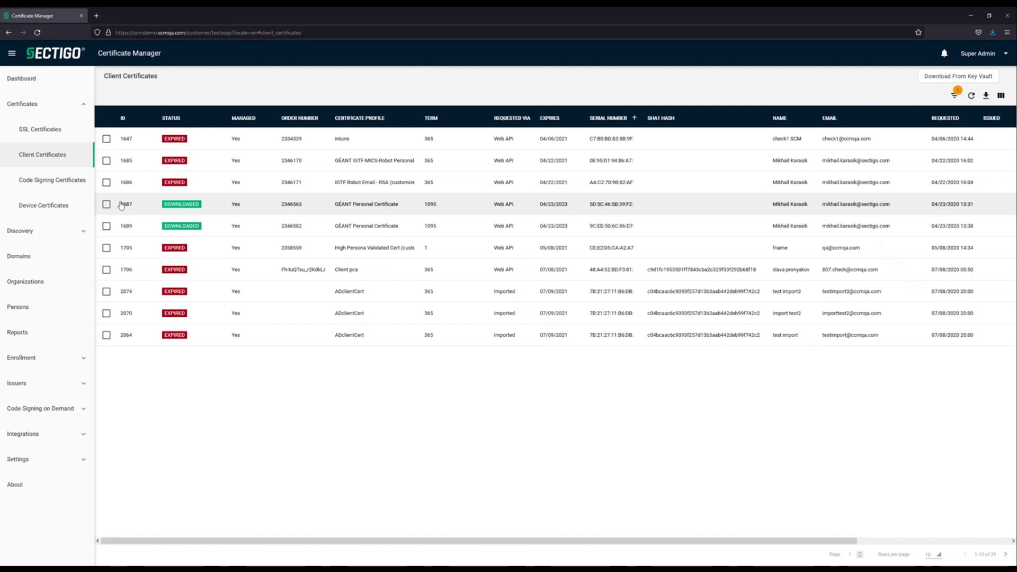
pyautogui.click(47, 184)
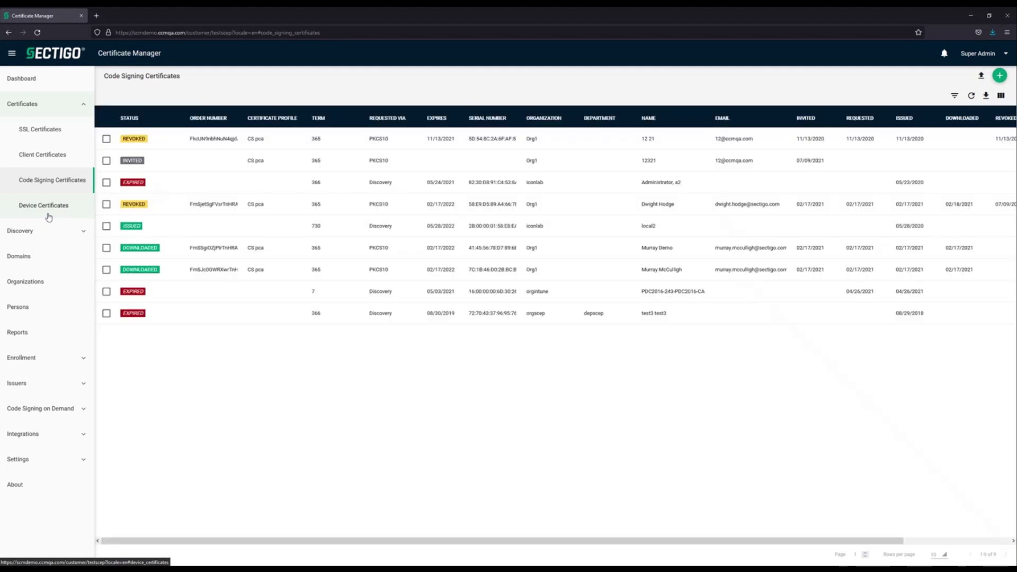
pyautogui.click(48, 216)
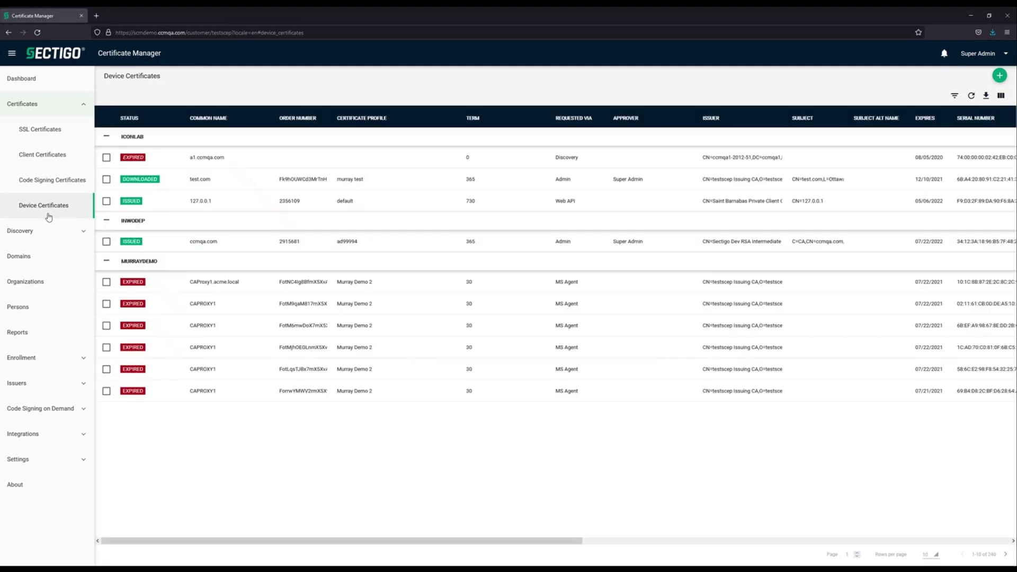
# In Domains, expand ccmqa.com, view the delegation and validation details of *.ccmqa.com, and collapse the domain again.
pyautogui.click(55, 264)
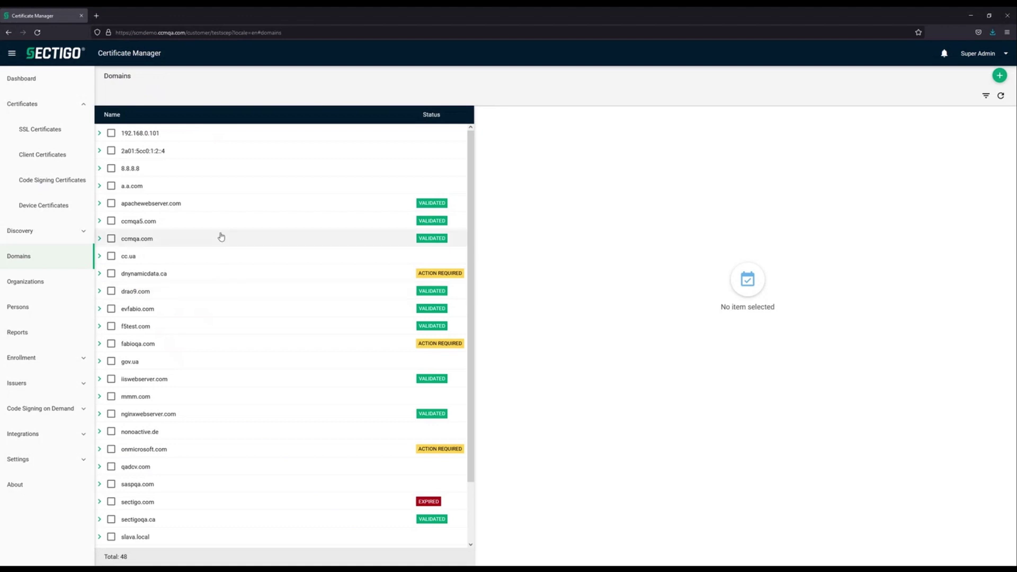
pyautogui.click(101, 239)
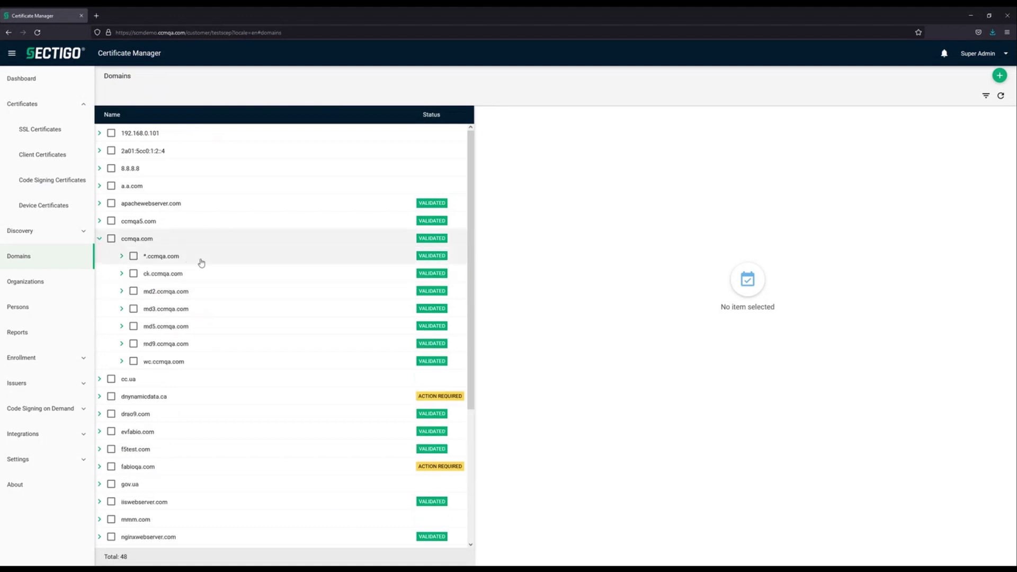
pyautogui.click(201, 263)
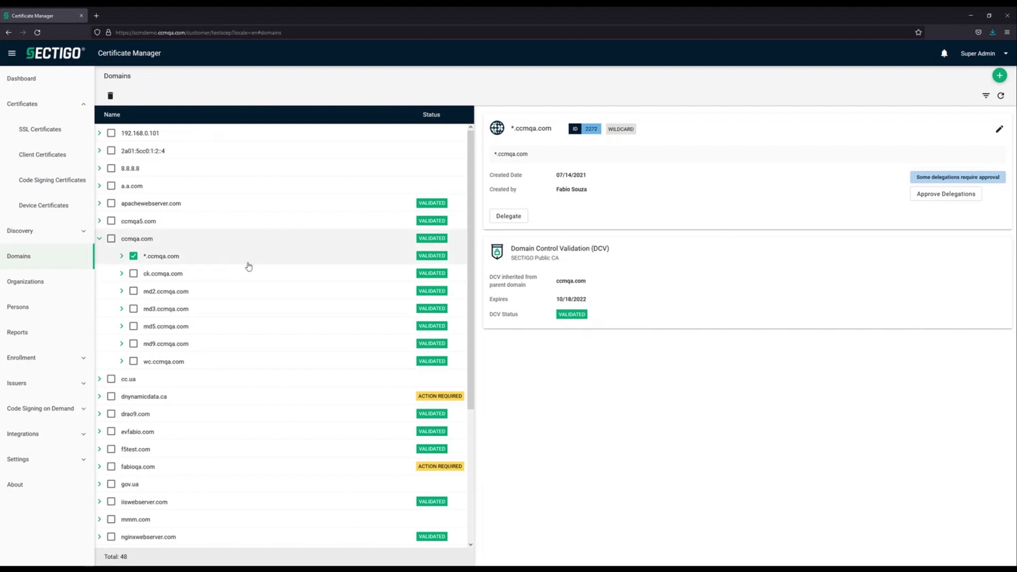
pyautogui.click(100, 239)
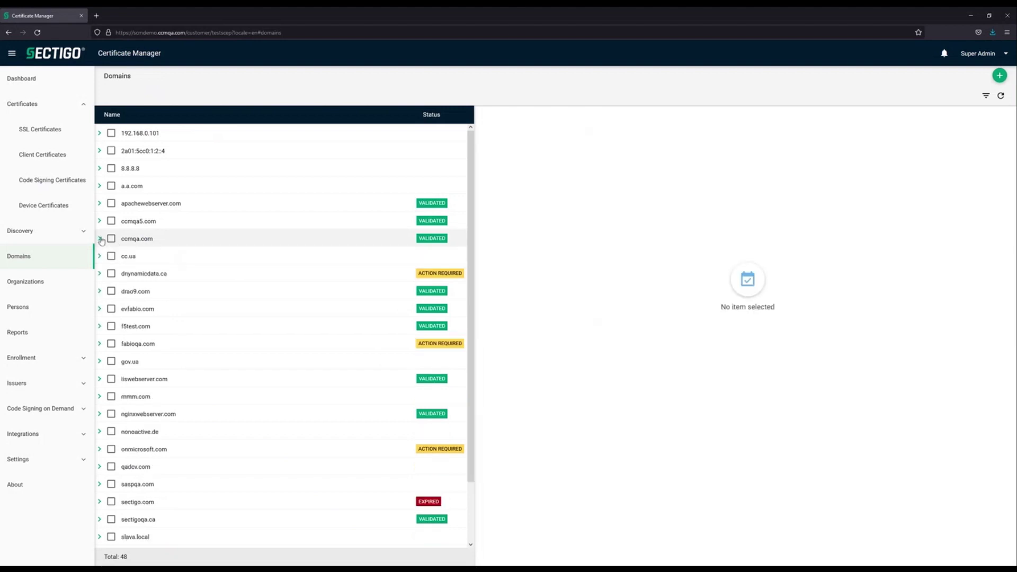
# Compare the domain control validation details of the public IP 8.8.8.8 and the private domain slava.local.
pyautogui.click(206, 176)
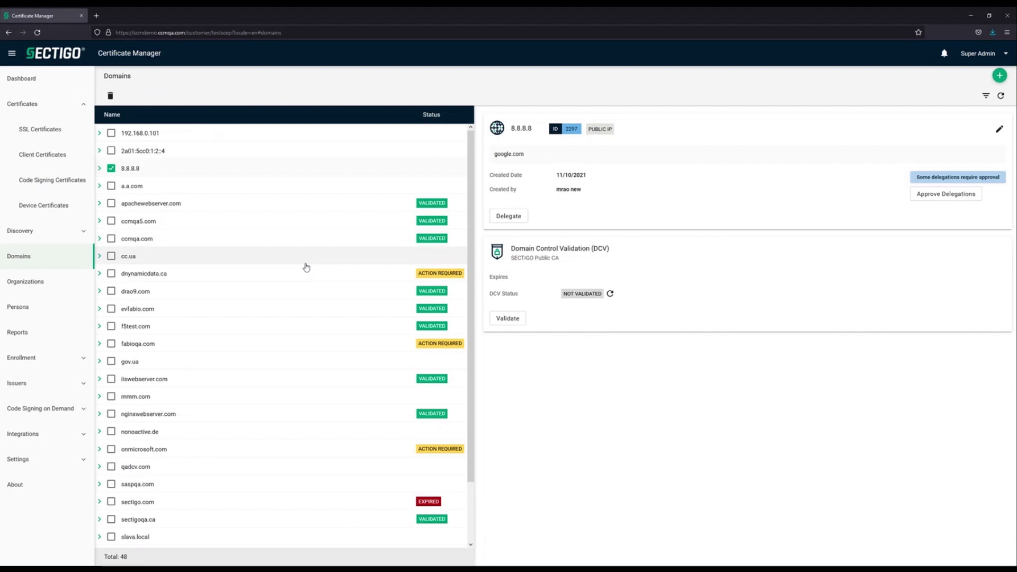
pyautogui.scroll(-1, 261, 374)
pyautogui.click(202, 491)
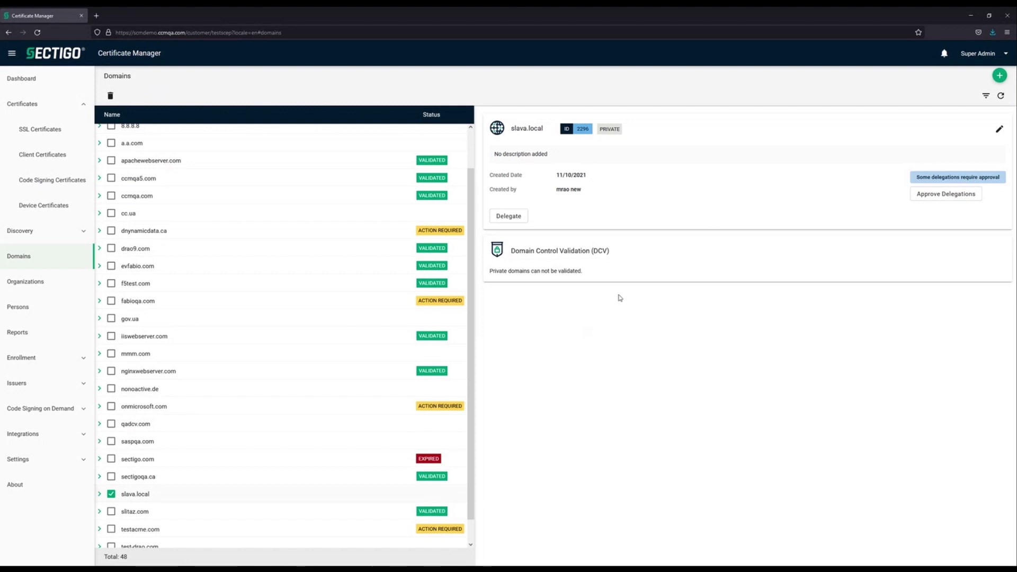
# Open the TestACME organization for editing from the Organizations list.
pyautogui.click(43, 289)
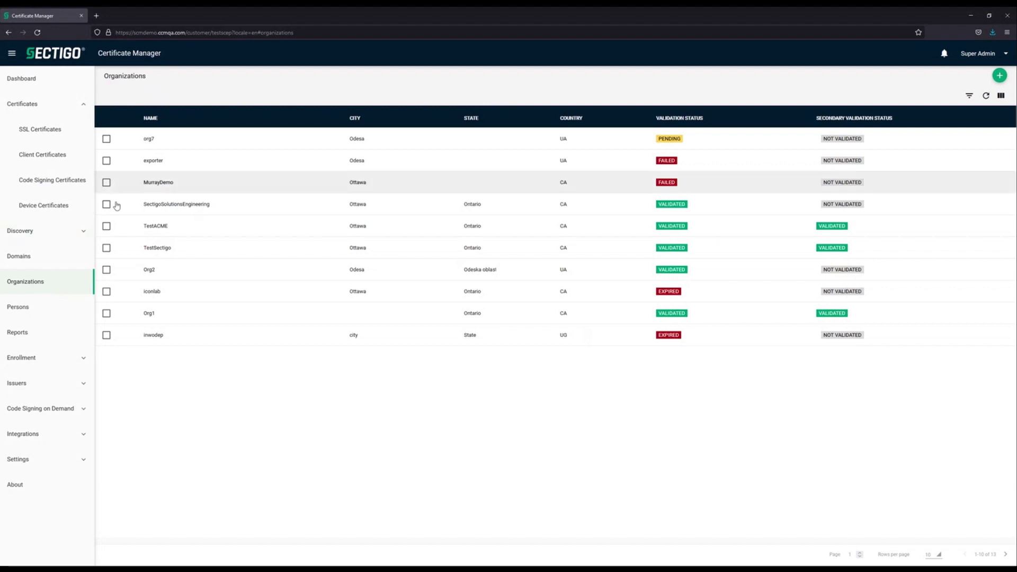
pyautogui.click(107, 226)
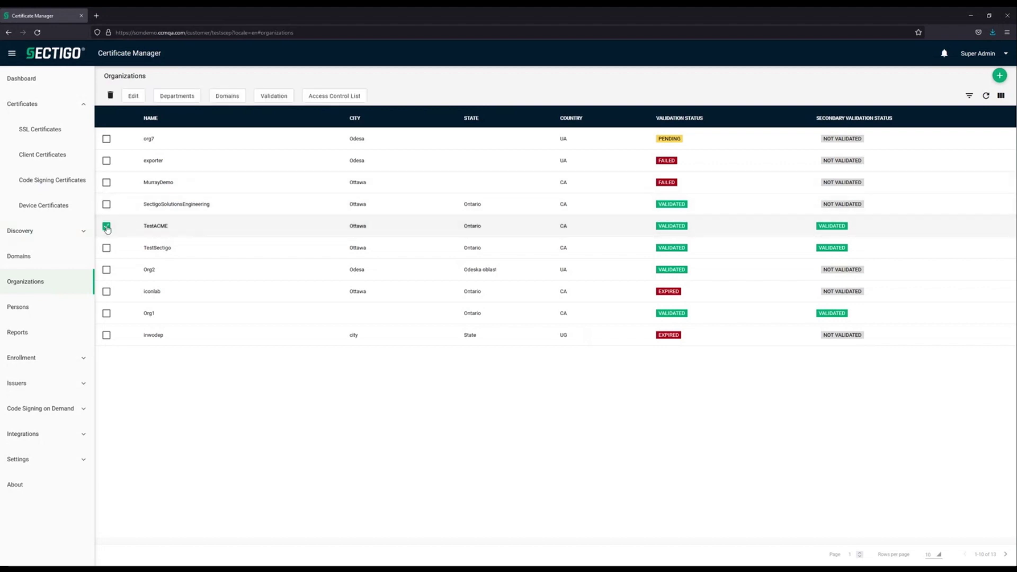
pyautogui.click(135, 98)
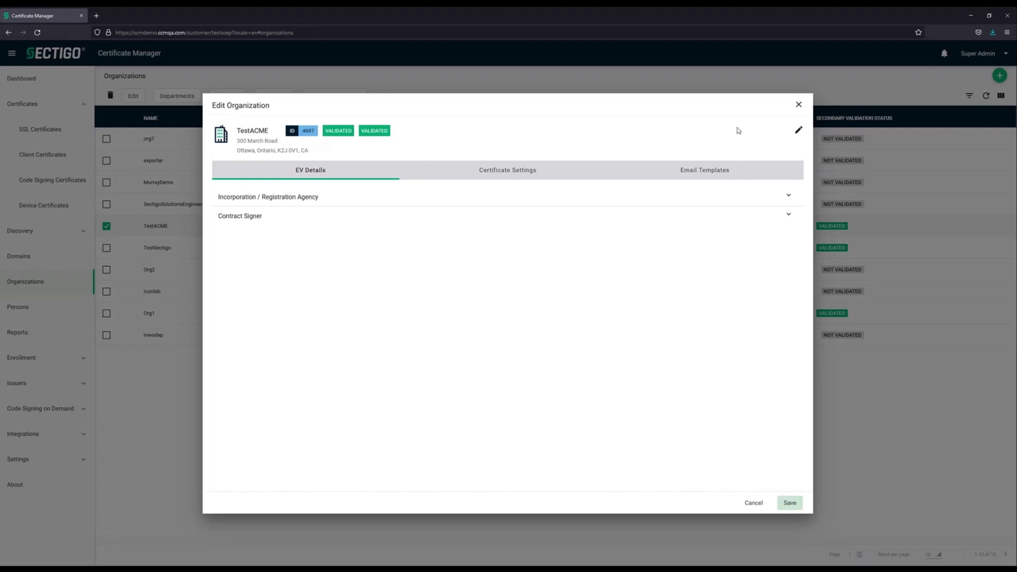
# View the name and address fields in TestACME's organization details and leave them without saving.
pyautogui.click(799, 132)
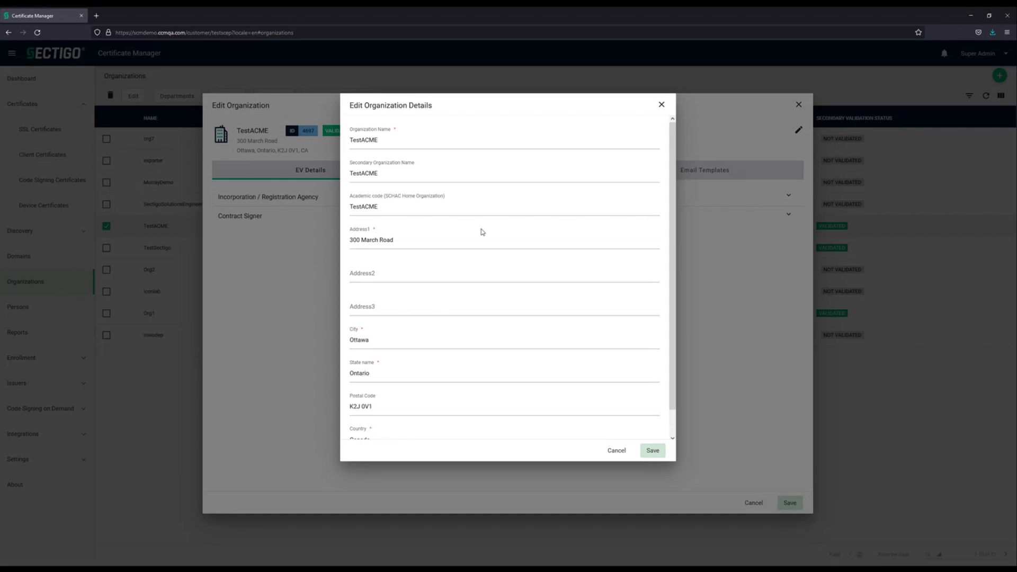
pyautogui.scroll(-1, 488, 241)
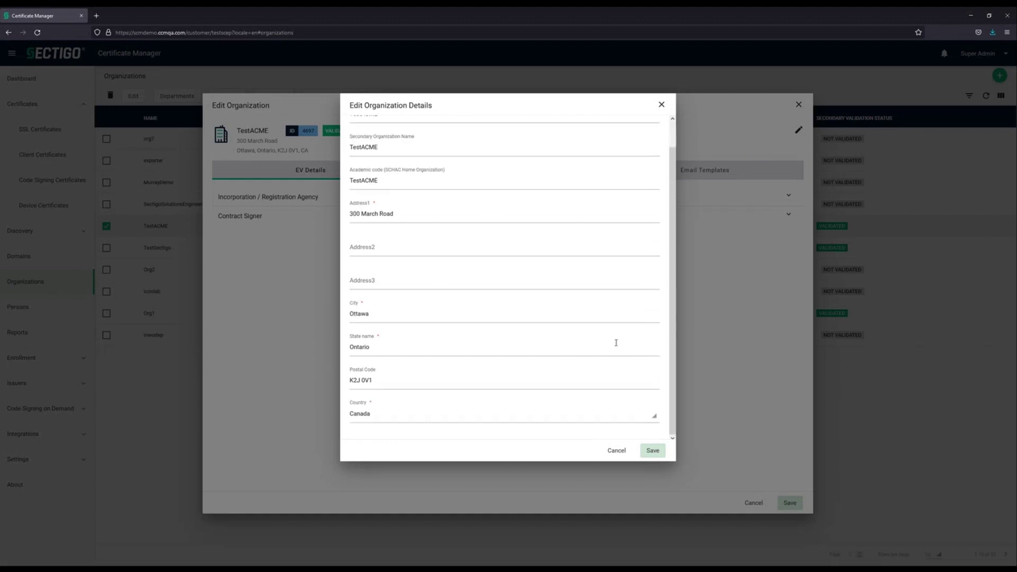
pyautogui.click(617, 451)
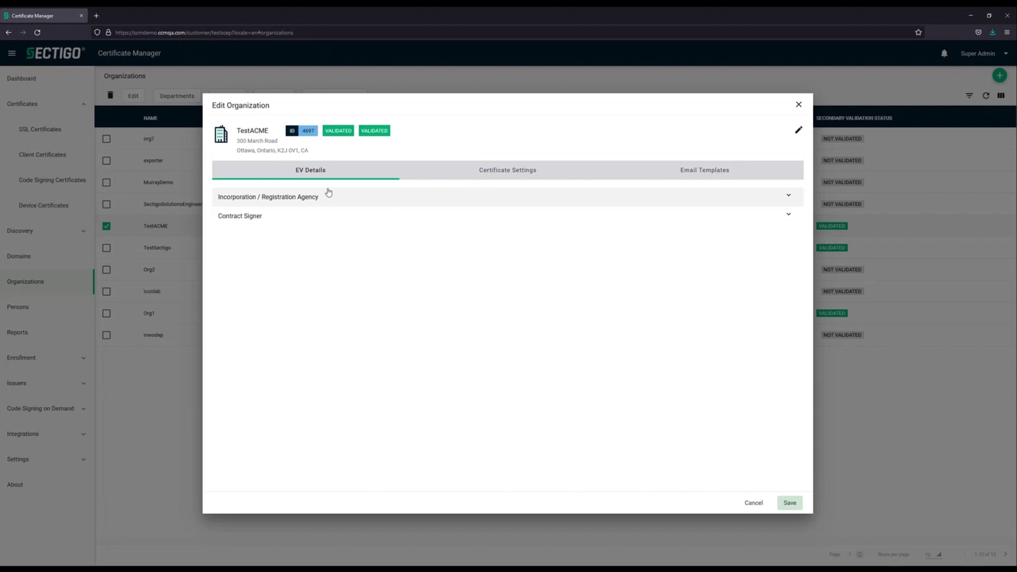
# Review TestACME's SSL and client certificate settings and its email templates, and close the organization.
pyautogui.click(493, 177)
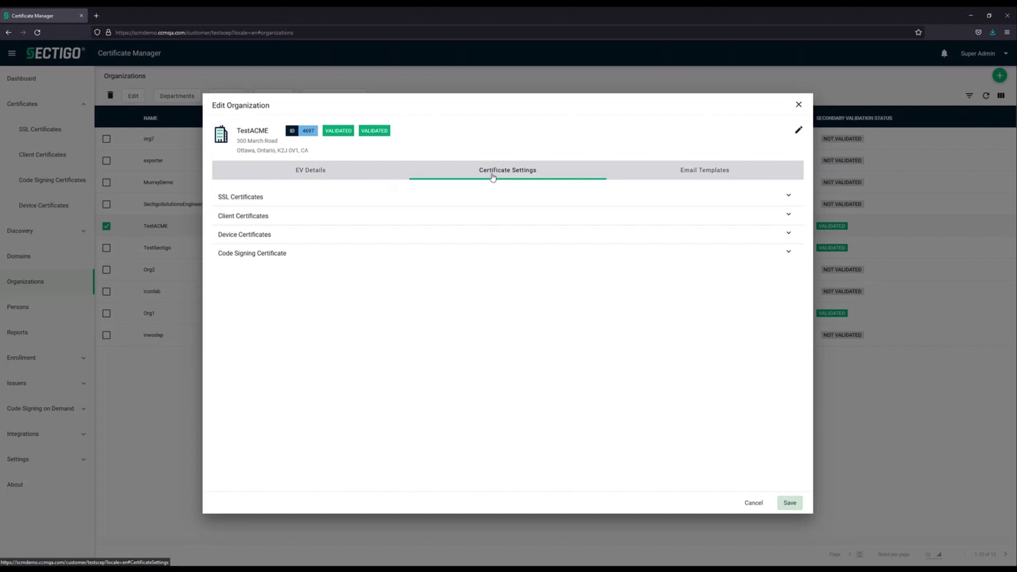
pyautogui.click(373, 203)
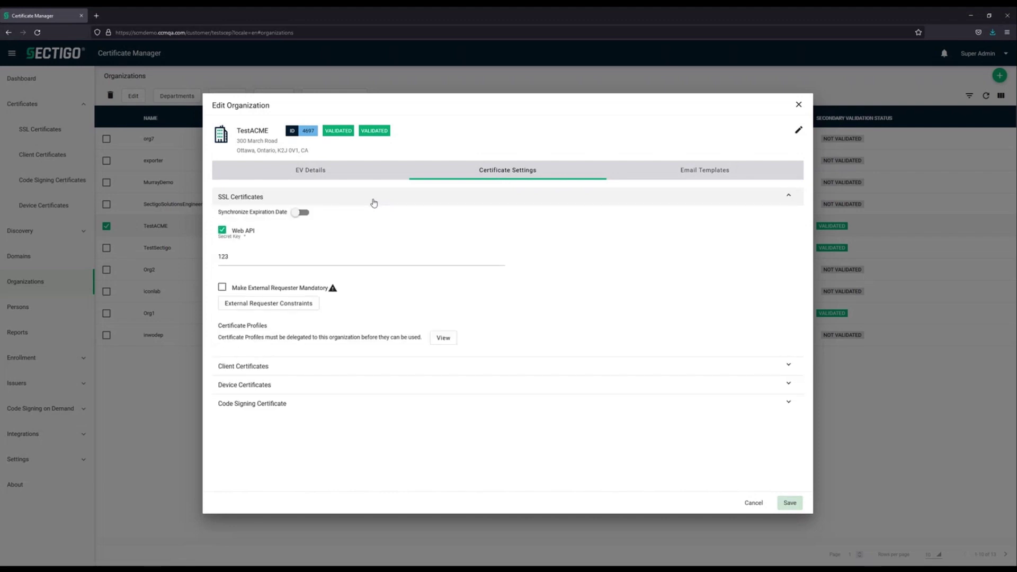
pyautogui.click(294, 372)
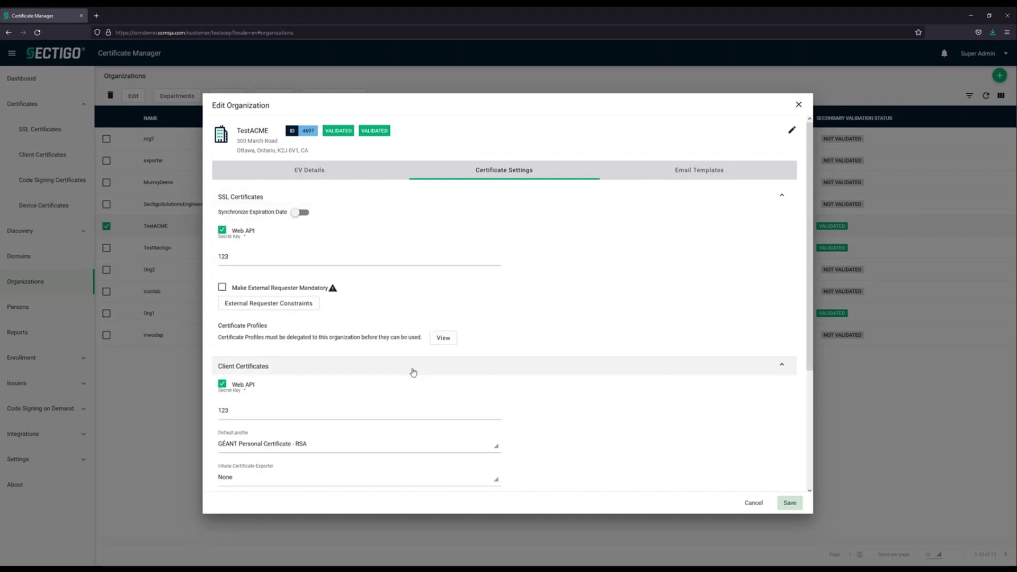
pyautogui.click(311, 204)
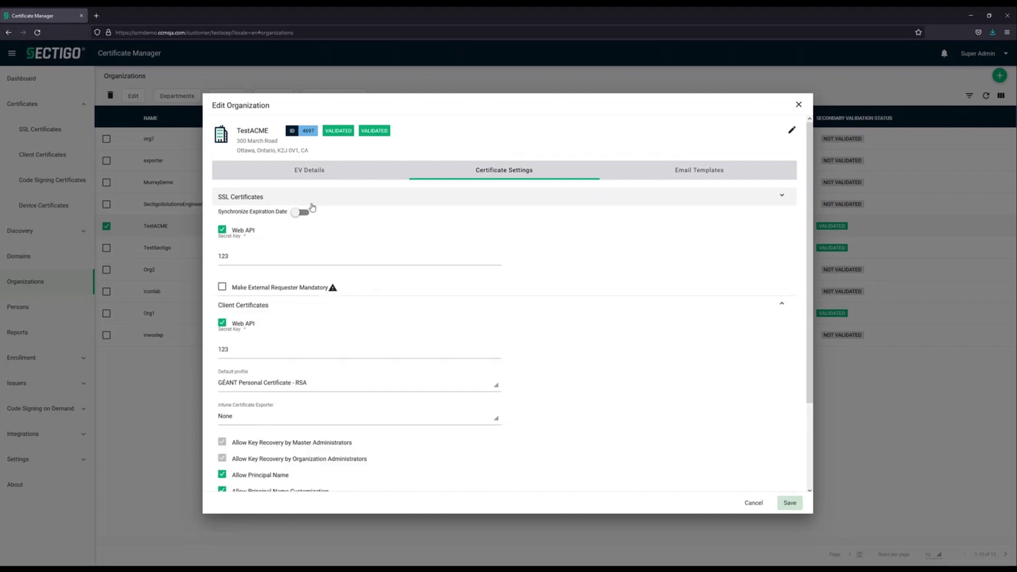
pyautogui.click(306, 219)
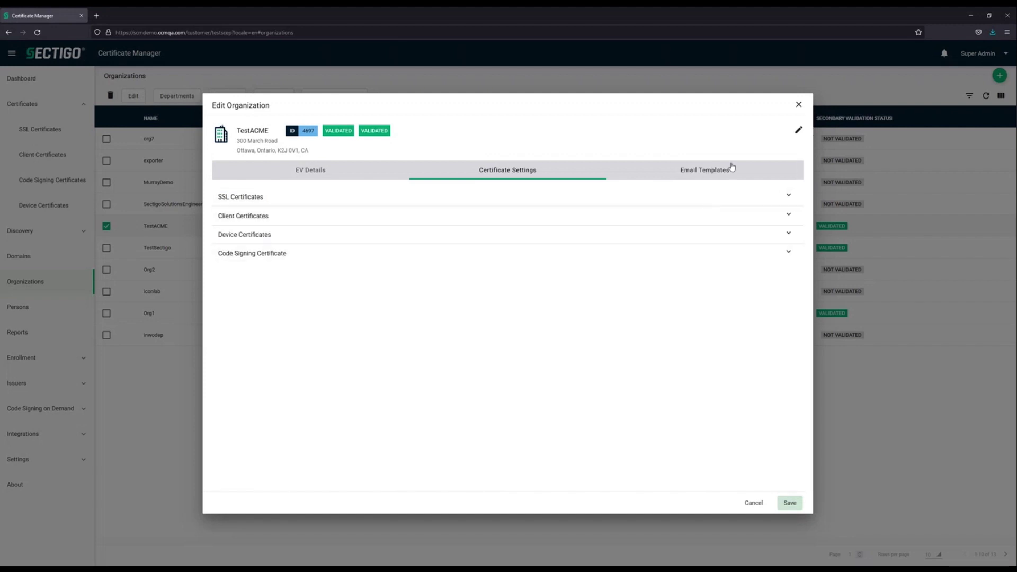
pyautogui.click(704, 174)
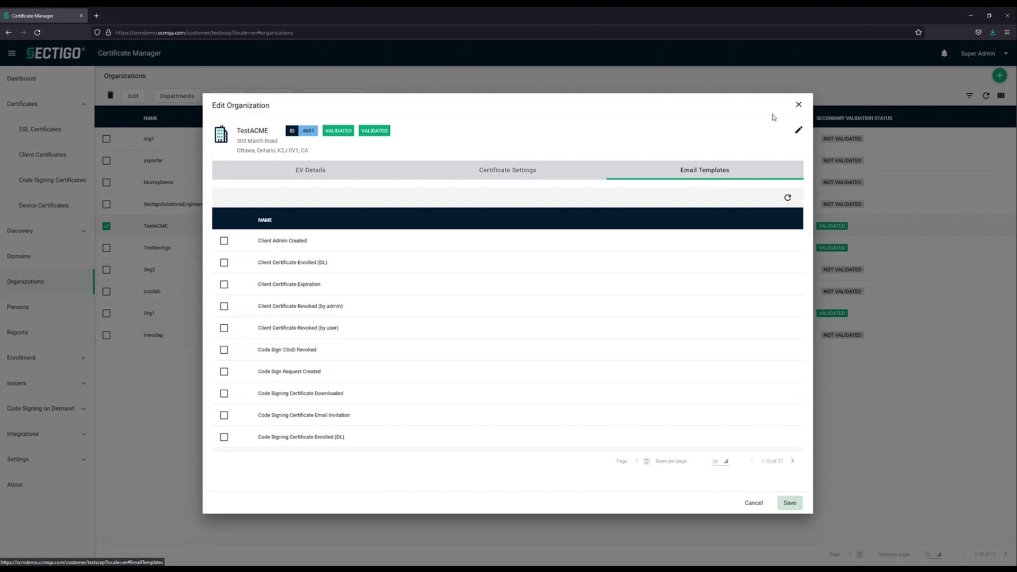
pyautogui.click(799, 105)
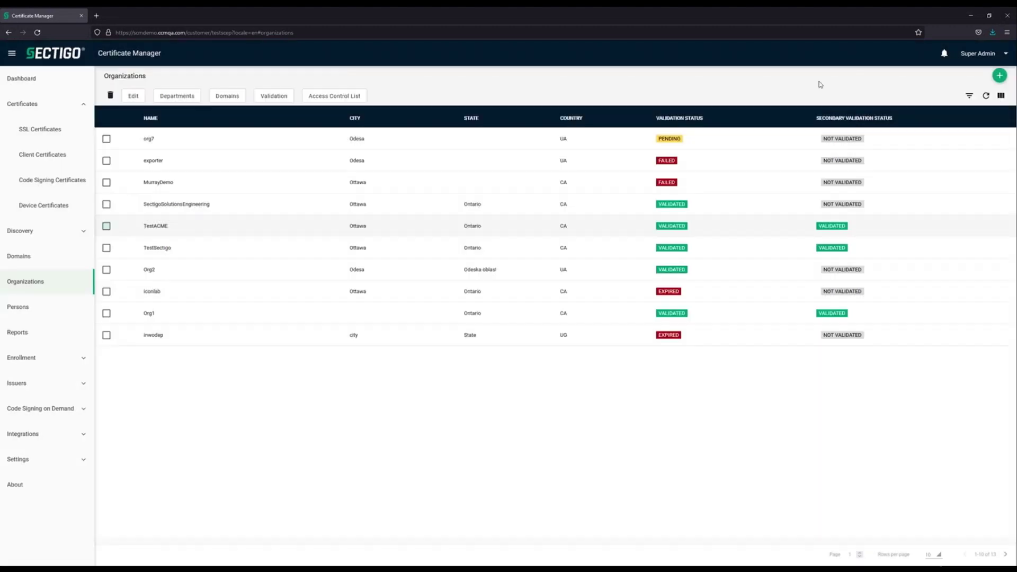
# In Persons, open the sixth listed person's record for editing, look through all its fields, and cancel.
pyautogui.click(45, 307)
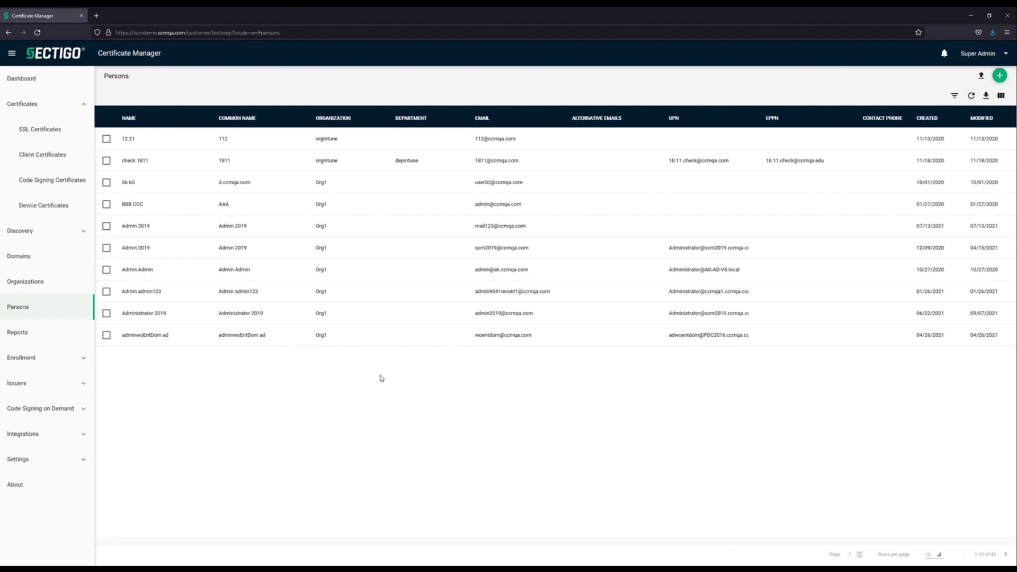
pyautogui.click(131, 258)
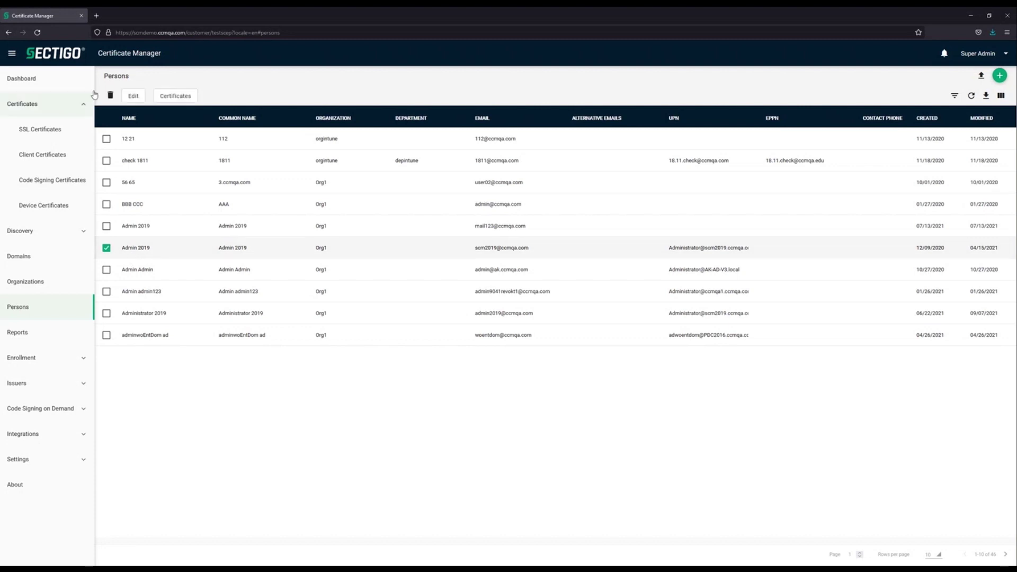
pyautogui.click(133, 97)
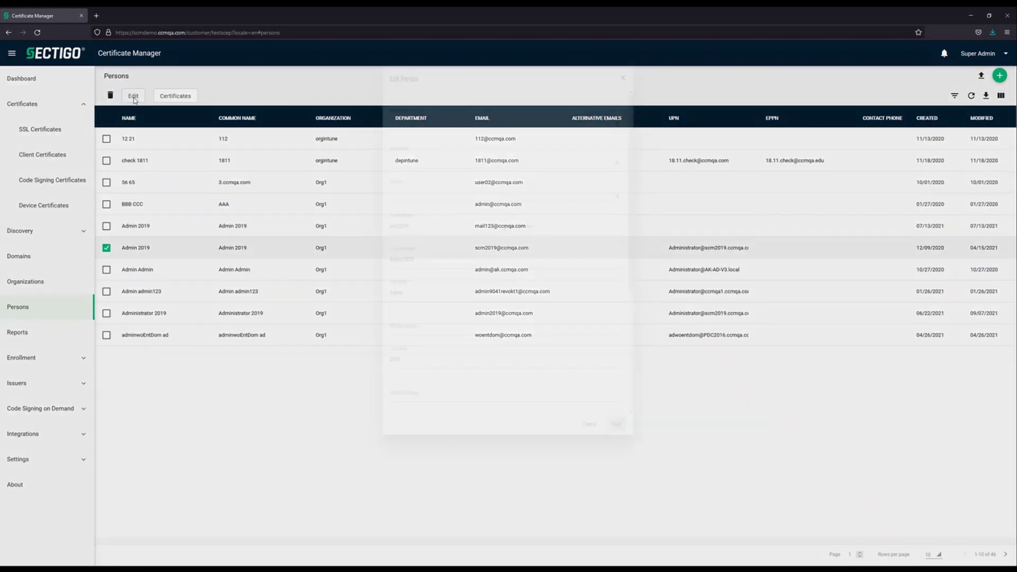
pyautogui.scroll(-3, 593, 227)
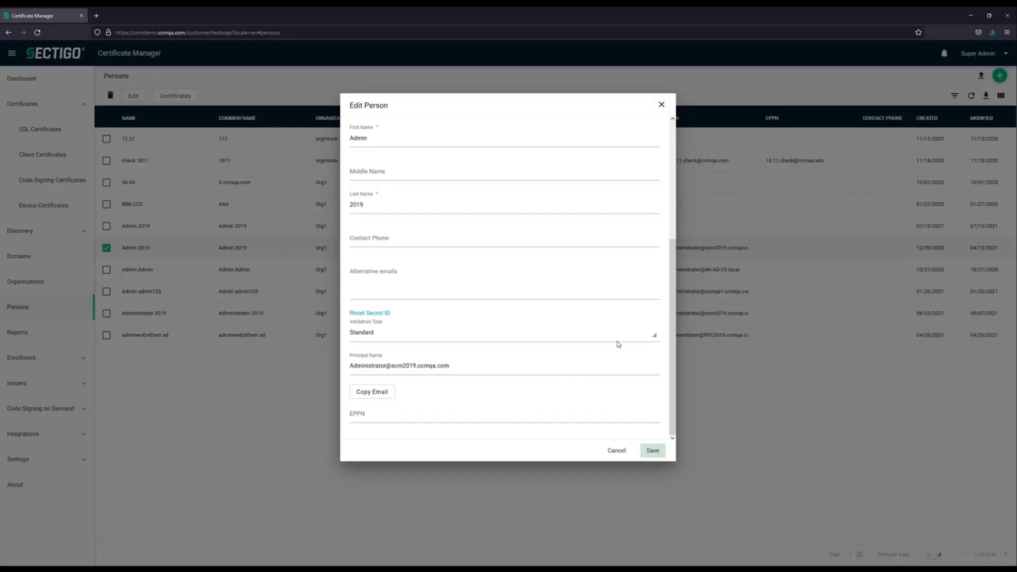
pyautogui.click(616, 451)
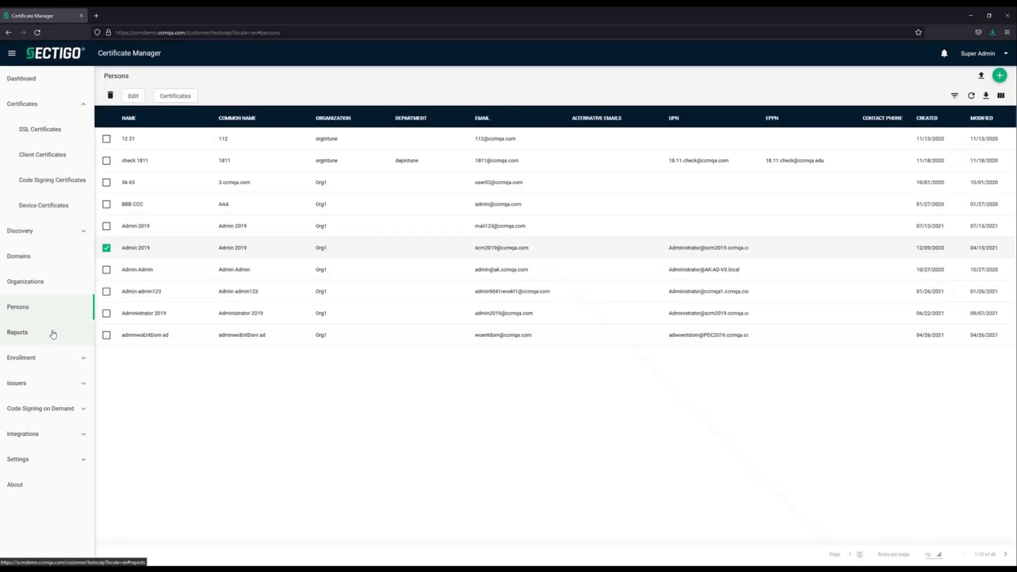
# In Reports, set the SSL Certificates report's date range from 11/01/2021 to 11/11/2021.
pyautogui.click(53, 334)
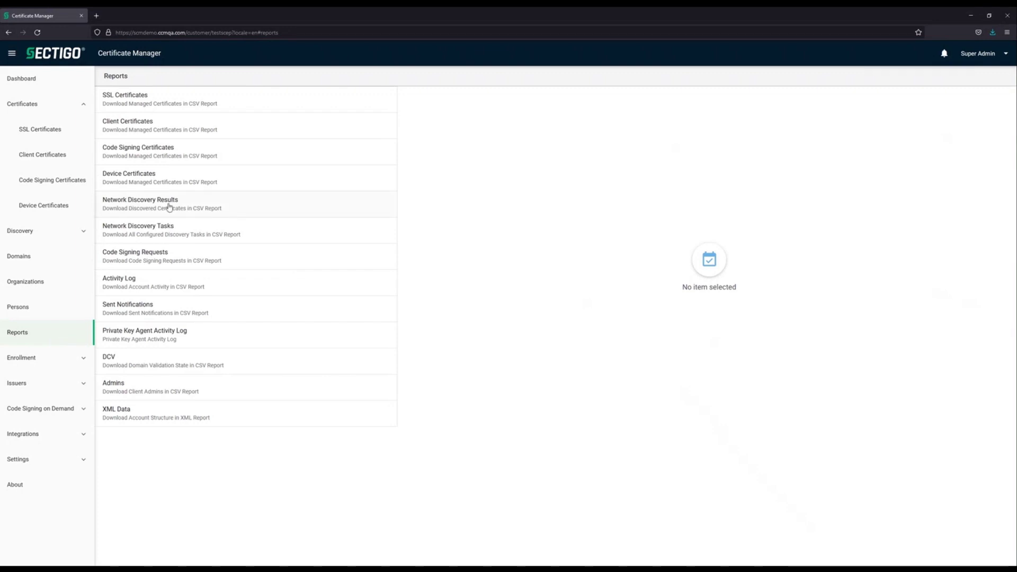
pyautogui.click(225, 108)
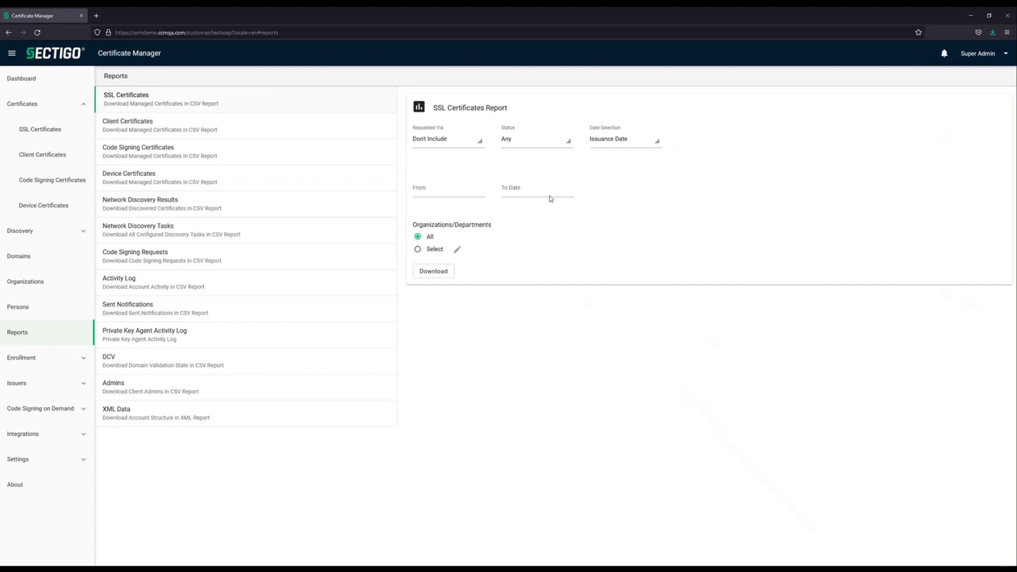
pyautogui.click(445, 196)
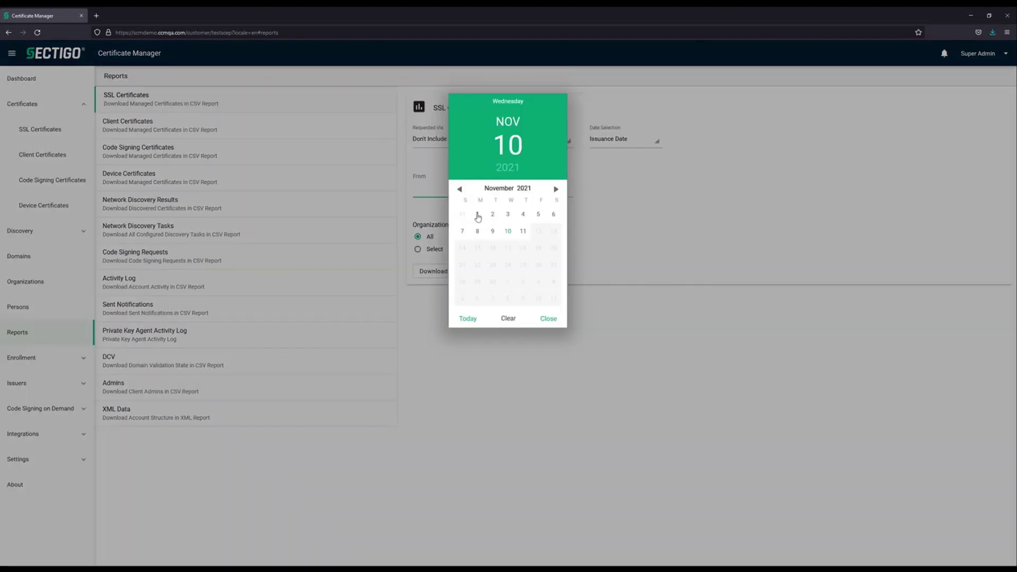
pyautogui.click(477, 214)
pyautogui.click(529, 195)
pyautogui.click(527, 233)
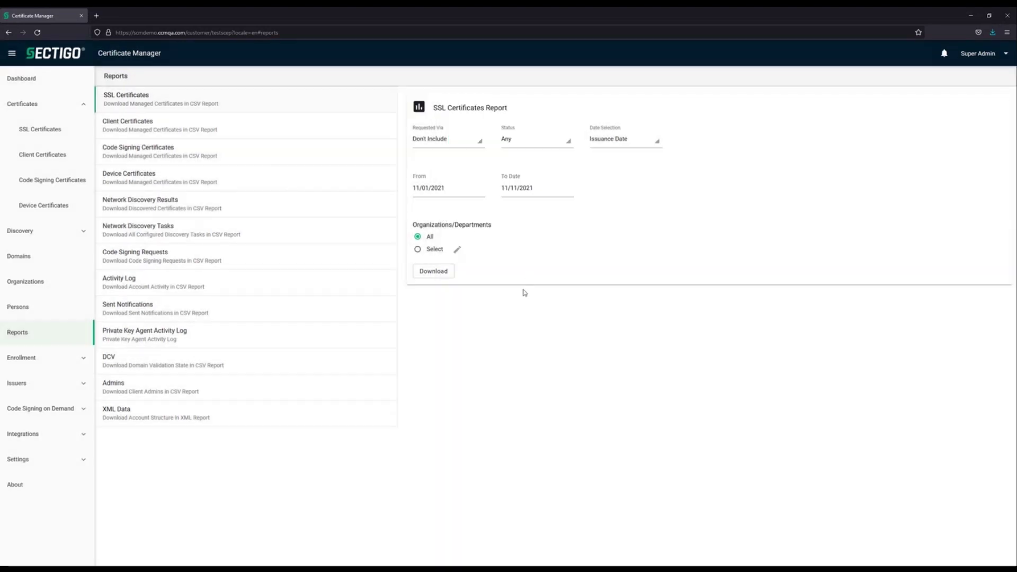
# Limit the SSL Certificates report to the selected organization exporter.
pyautogui.click(417, 249)
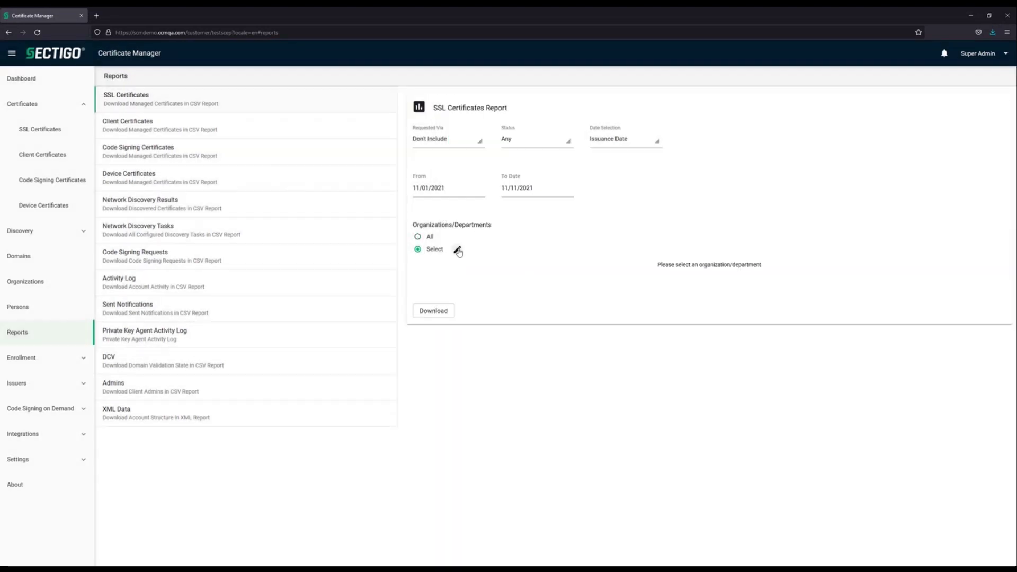
pyautogui.click(457, 251)
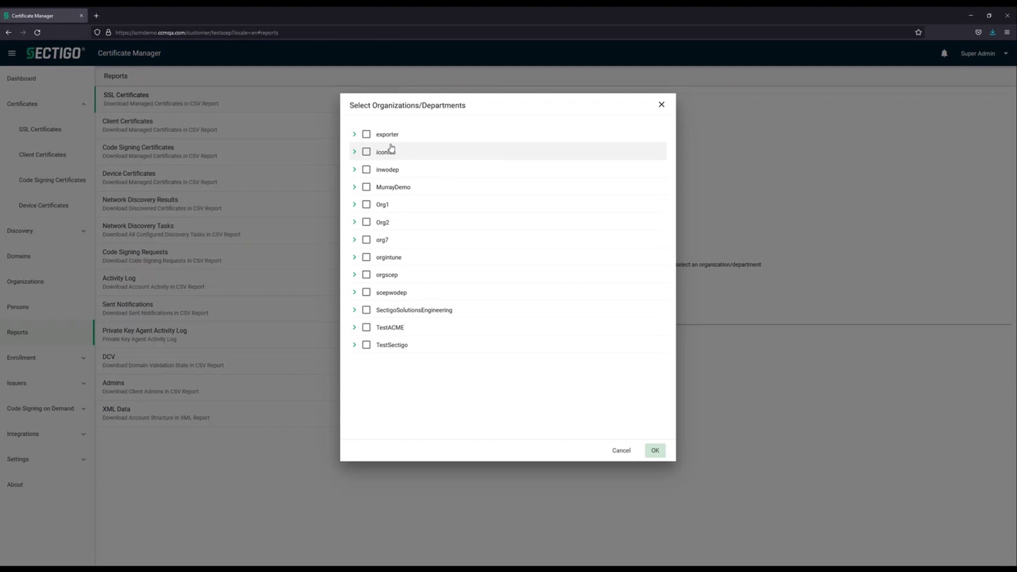
pyautogui.click(366, 134)
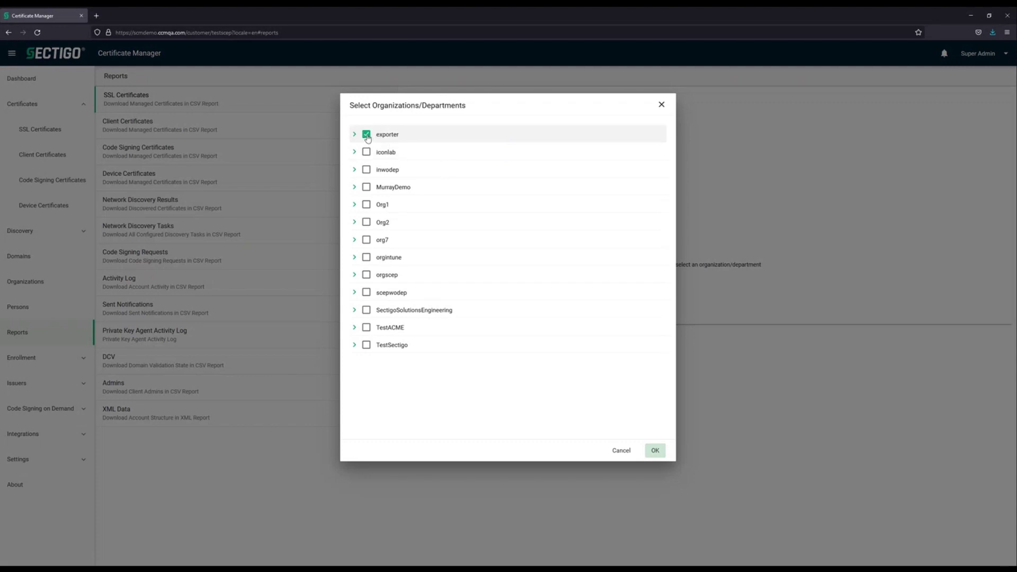
pyautogui.click(659, 454)
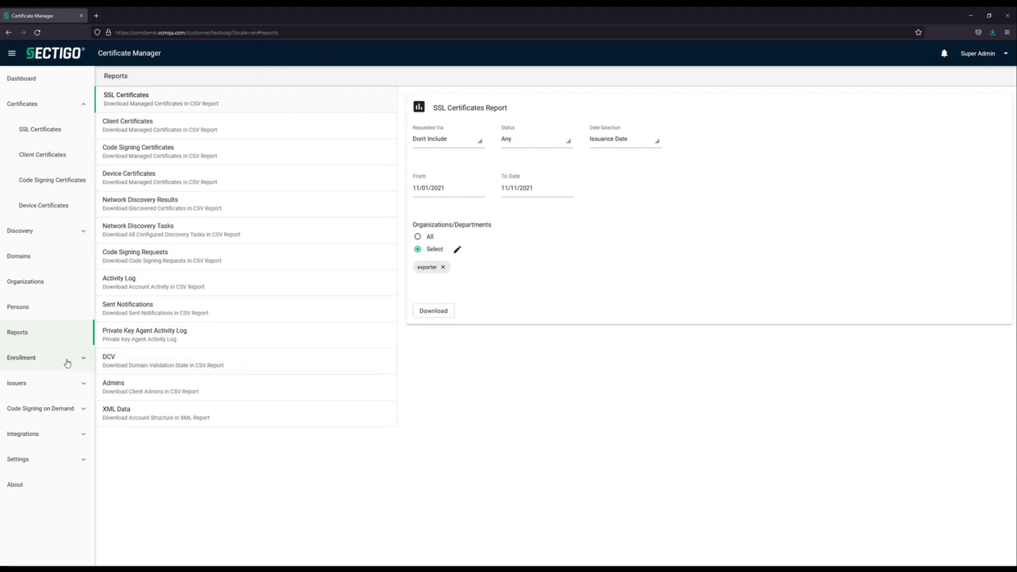
# View the CA Backends among the issuers and collapse the Issuers group again.
pyautogui.click(78, 385)
pyautogui.click(60, 409)
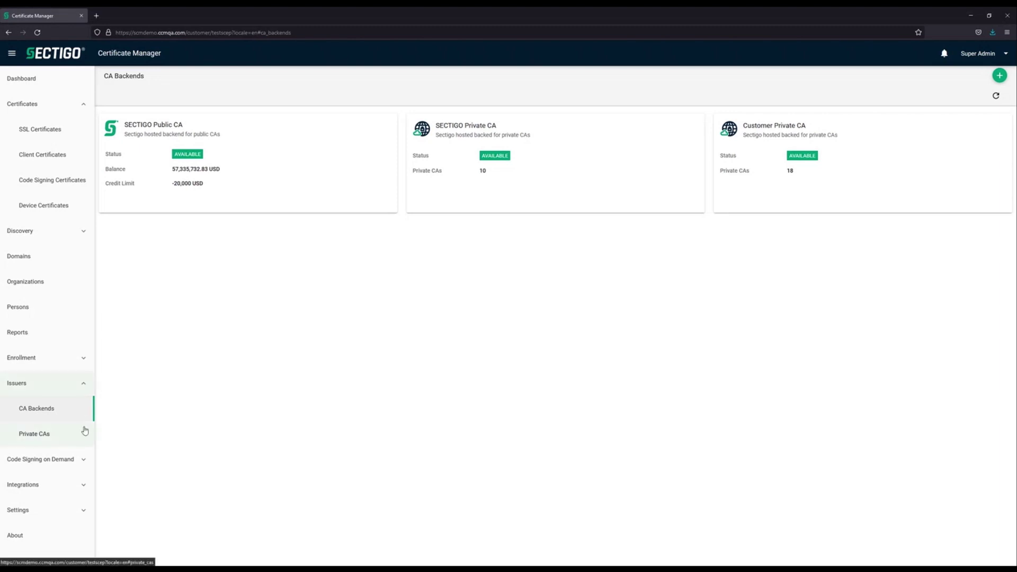
pyautogui.click(84, 384)
# In the Admins settings, open the first listed admin for editing and view the admin's personal details without saving.
pyautogui.click(81, 461)
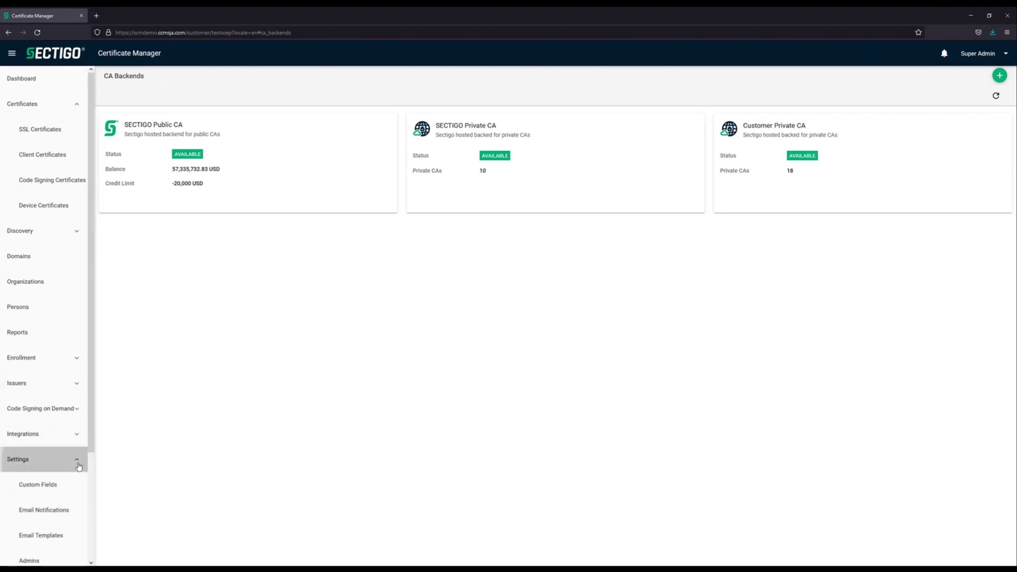
pyautogui.scroll(-3, 91, 443)
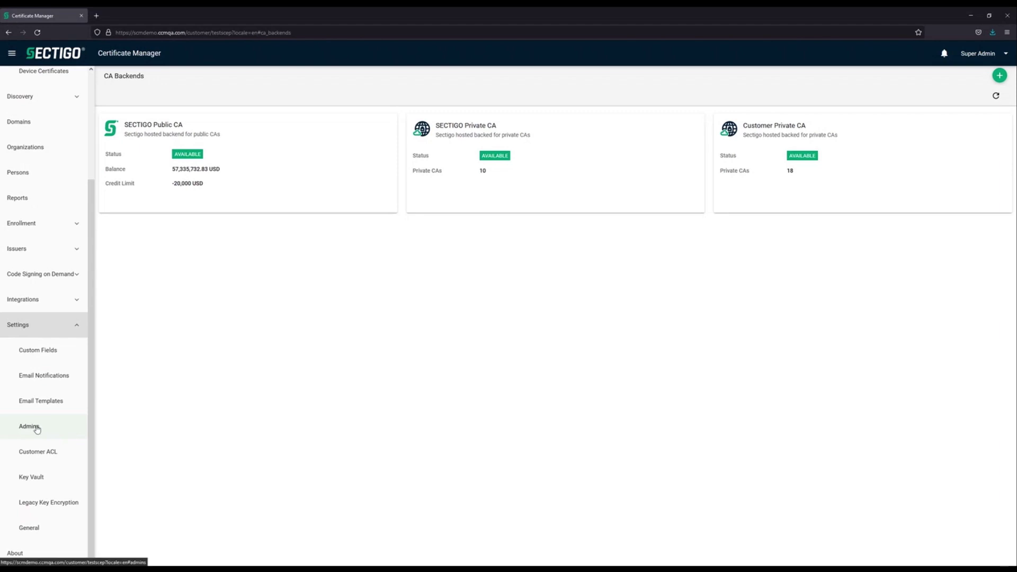
pyautogui.click(37, 429)
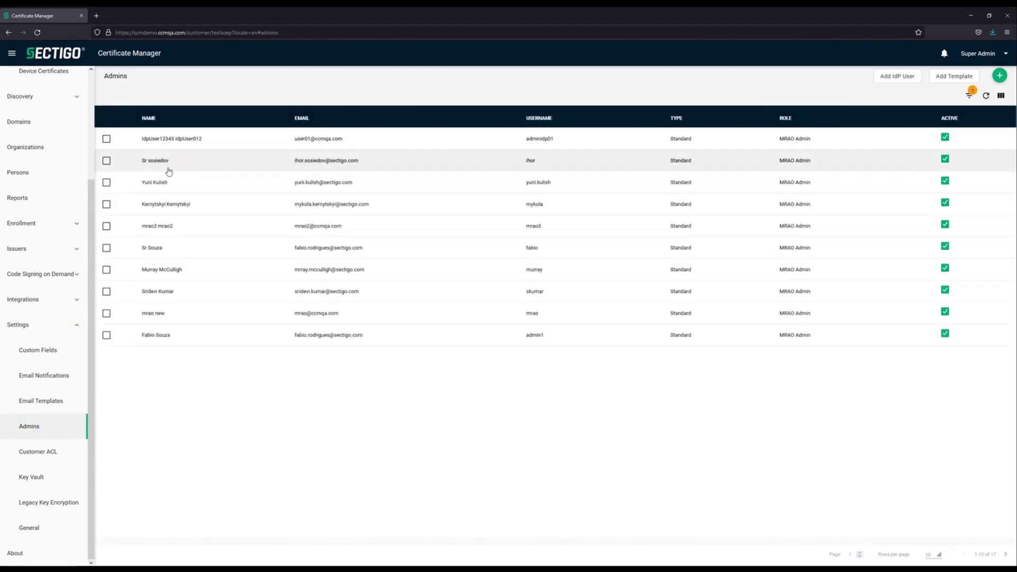
pyautogui.click(130, 142)
pyautogui.click(136, 98)
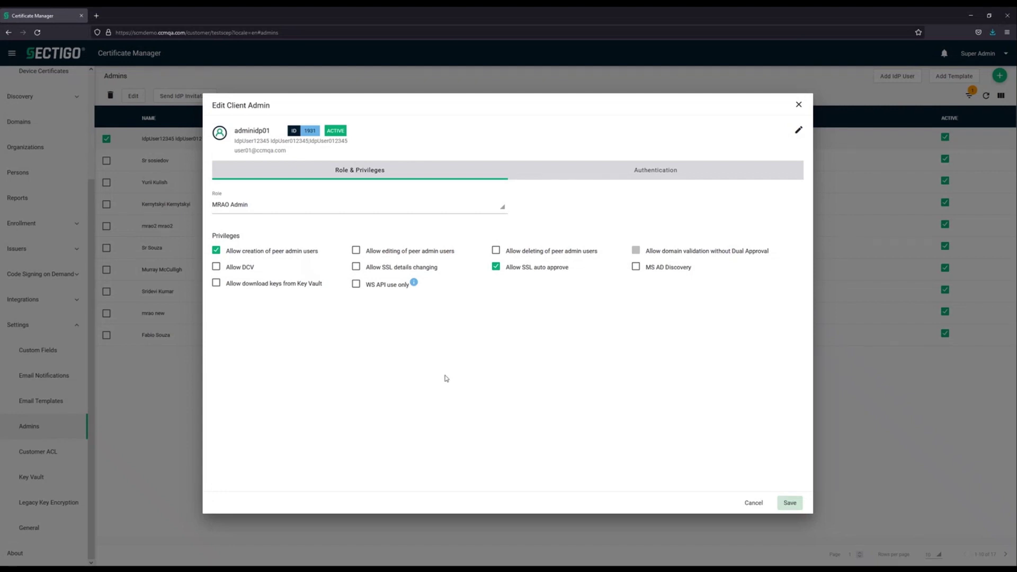
pyautogui.click(798, 131)
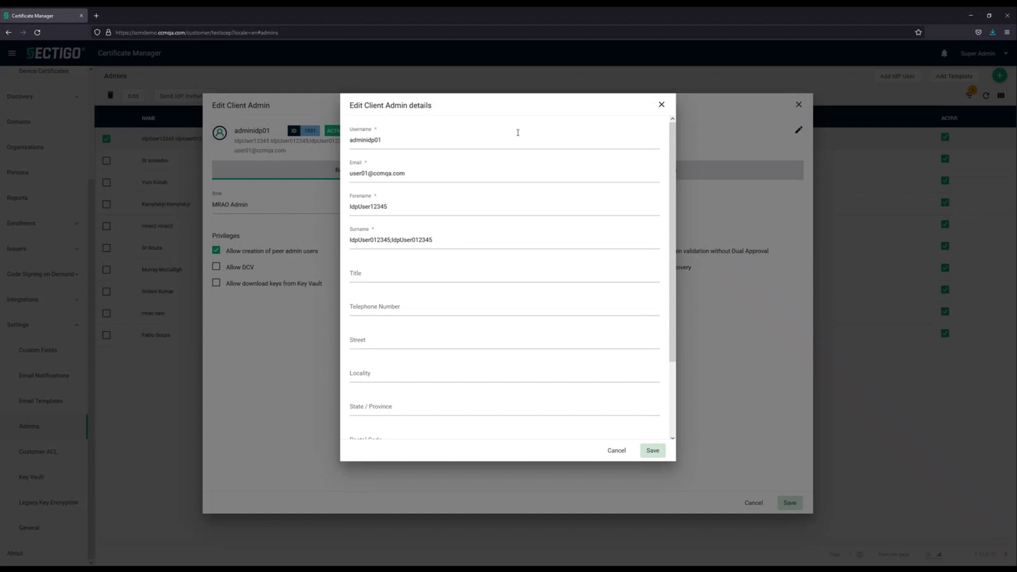
pyautogui.click(661, 105)
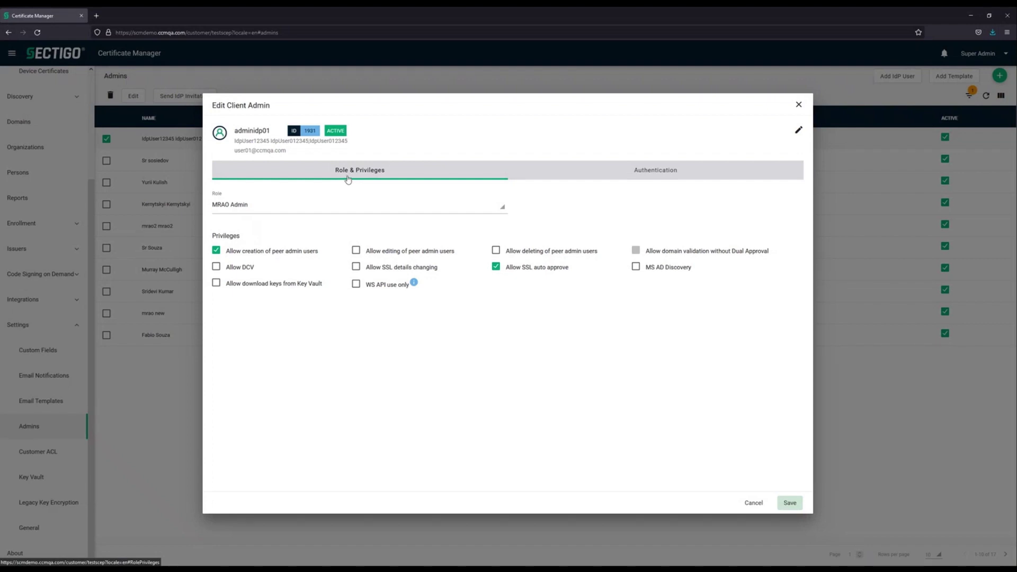
# Try changing the admin's role to RAO Admin with SSL Certificates enabled for the exporter organization.
pyautogui.click(274, 205)
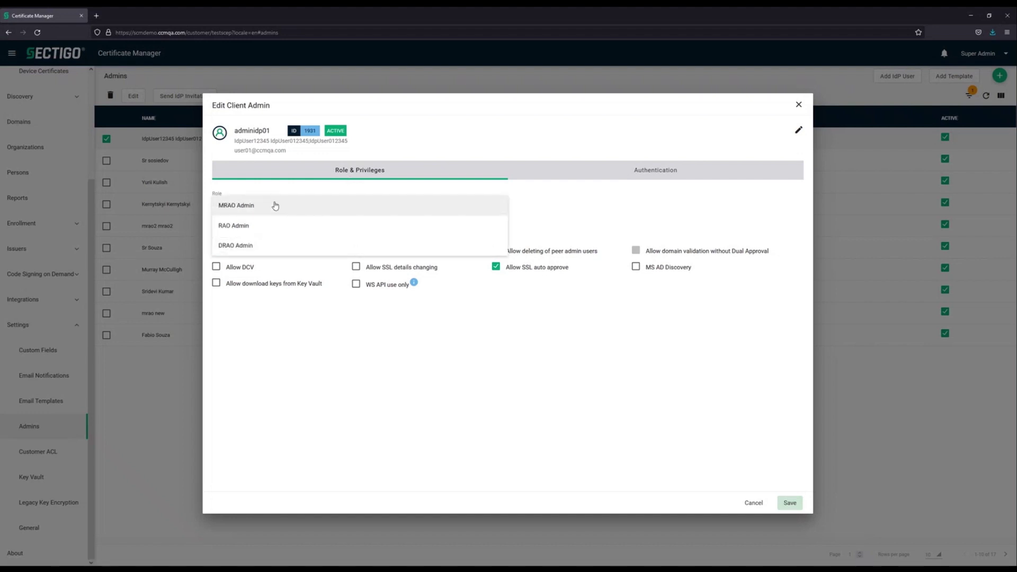
pyautogui.click(269, 227)
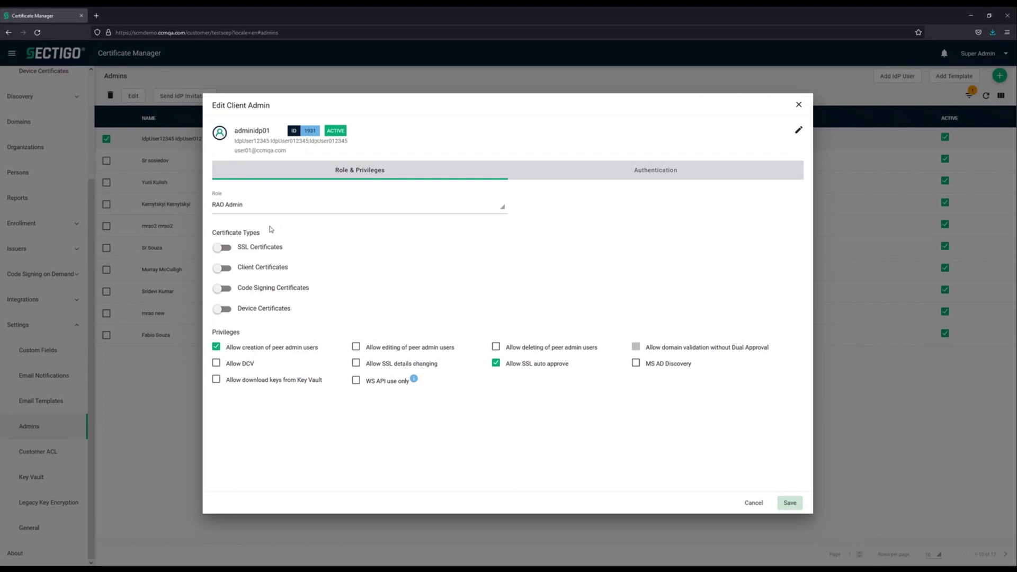
pyautogui.click(226, 251)
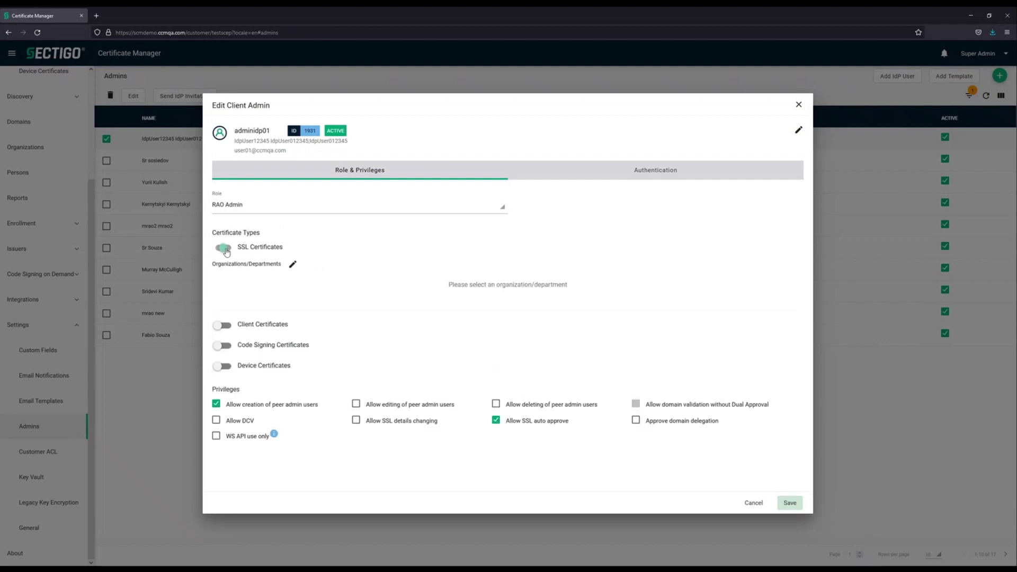
pyautogui.click(293, 265)
pyautogui.click(354, 134)
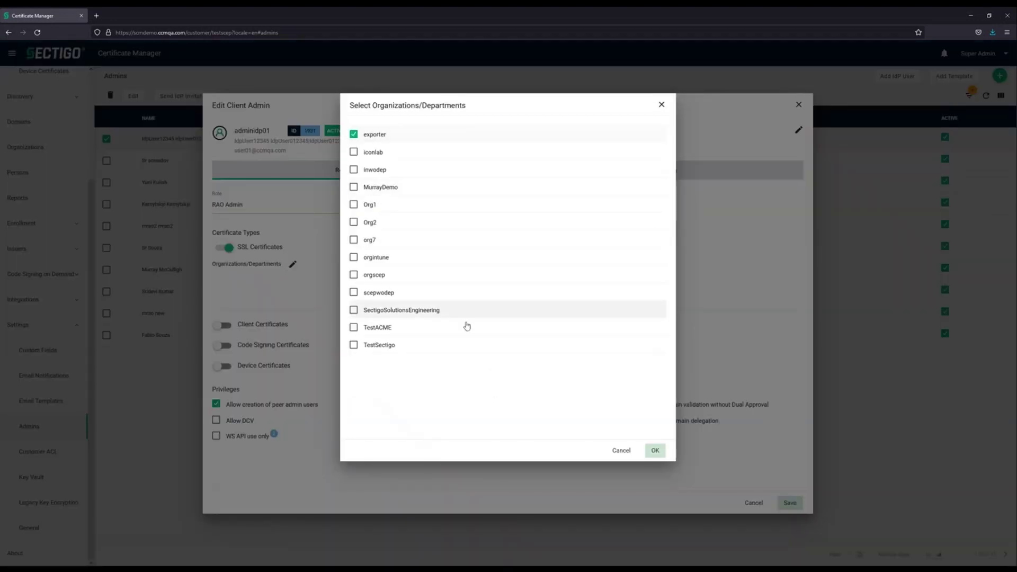
pyautogui.click(656, 450)
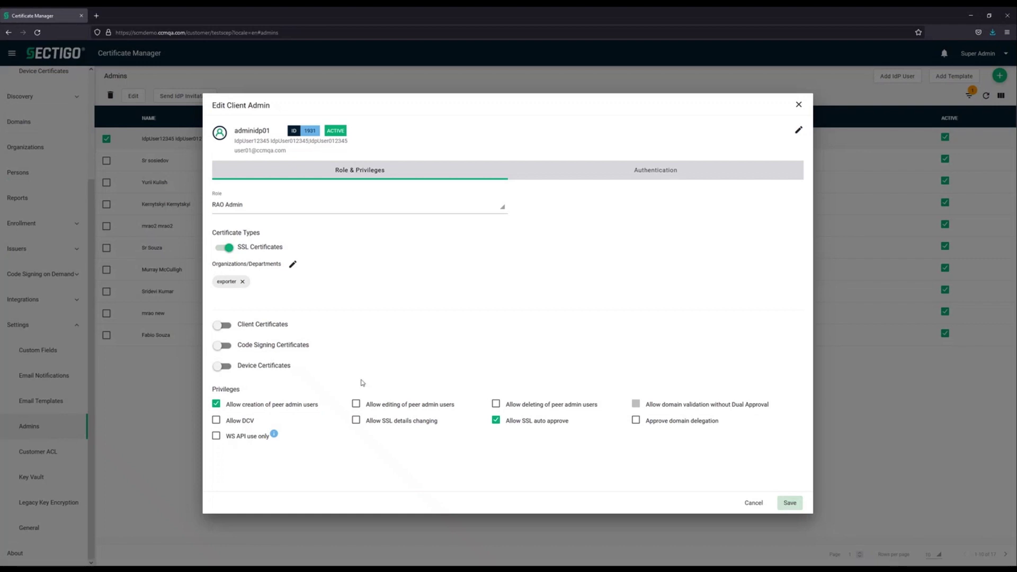
# Inspect the admin's authentication options, including the SAML identity provider, and cancel editing the admin.
pyautogui.click(639, 172)
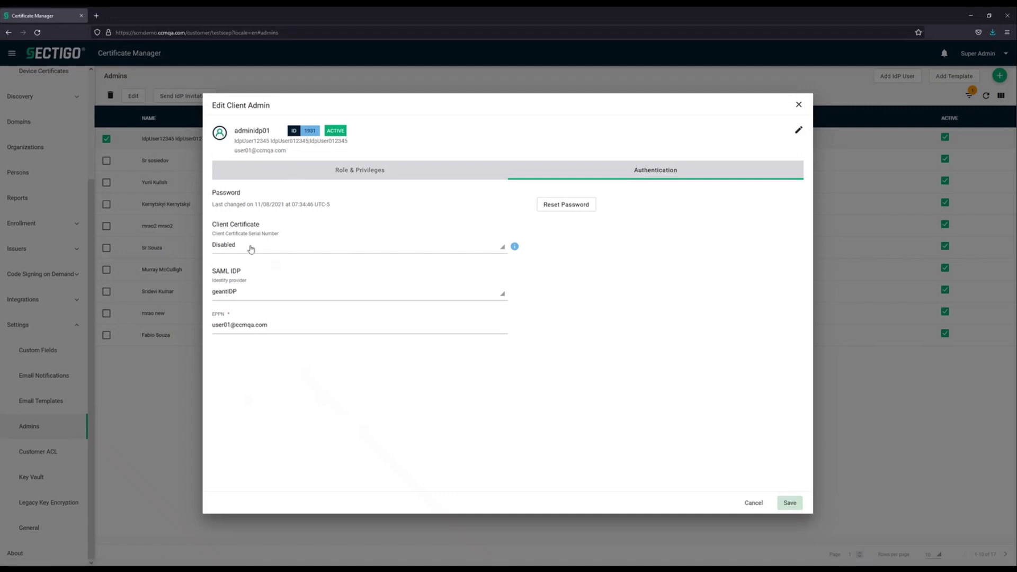
pyautogui.click(254, 299)
pyautogui.click(250, 314)
pyautogui.click(753, 503)
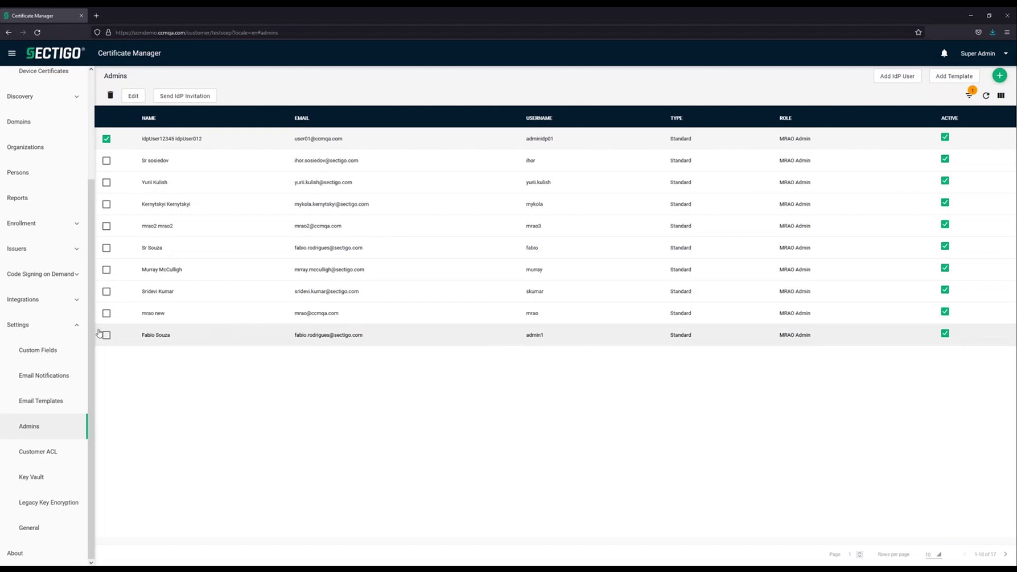